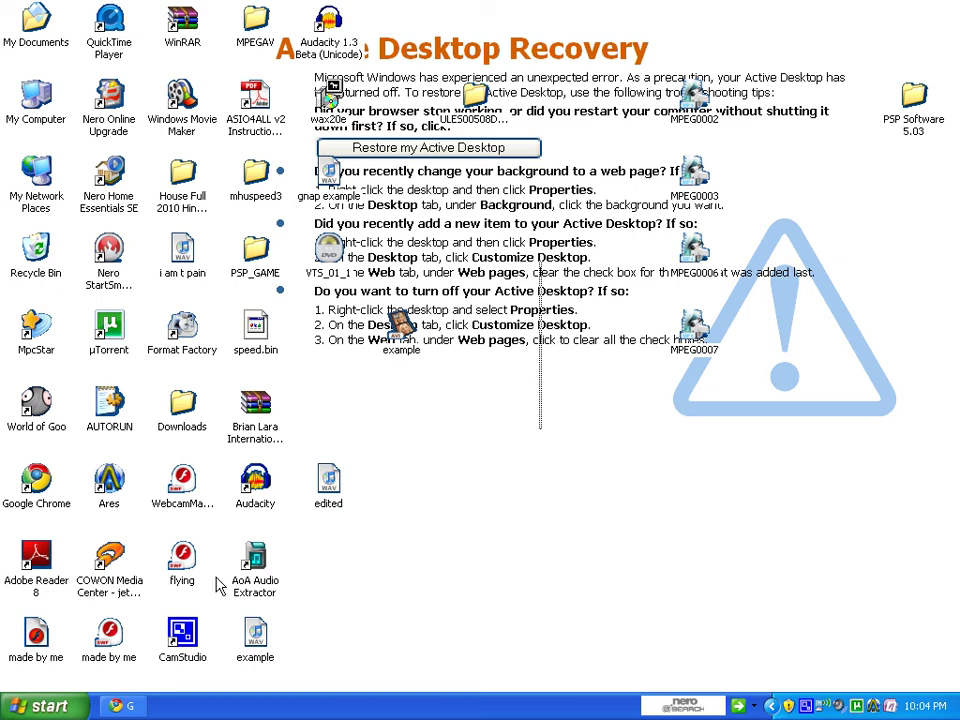
- Bring Chrome back and run the Google search for 'audacity'
{"action": "left_click", "coordinate": [125, 706]}
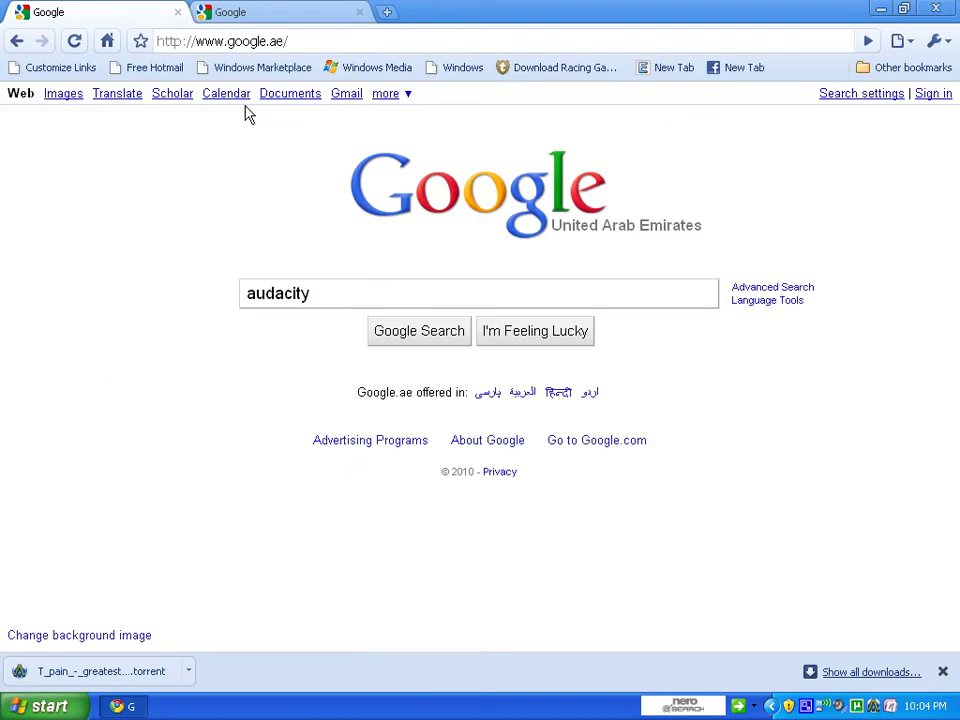
{"action": "left_click", "coordinate": [411, 334]}
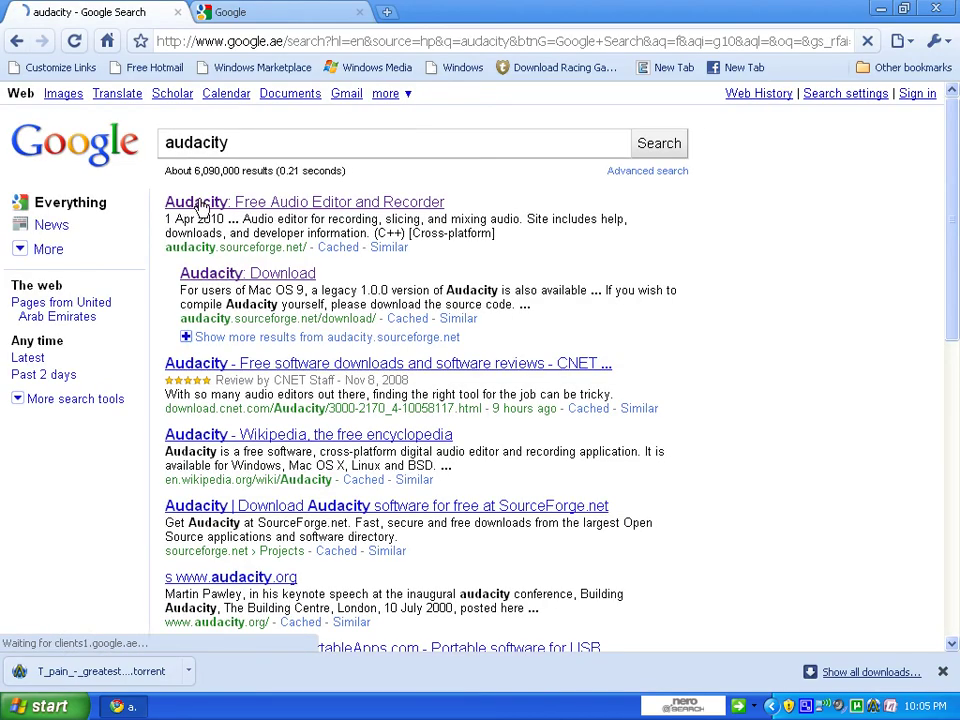
- Open the Audacity site's Download page, then minimise Chrome
{"action": "left_click", "coordinate": [244, 207]}
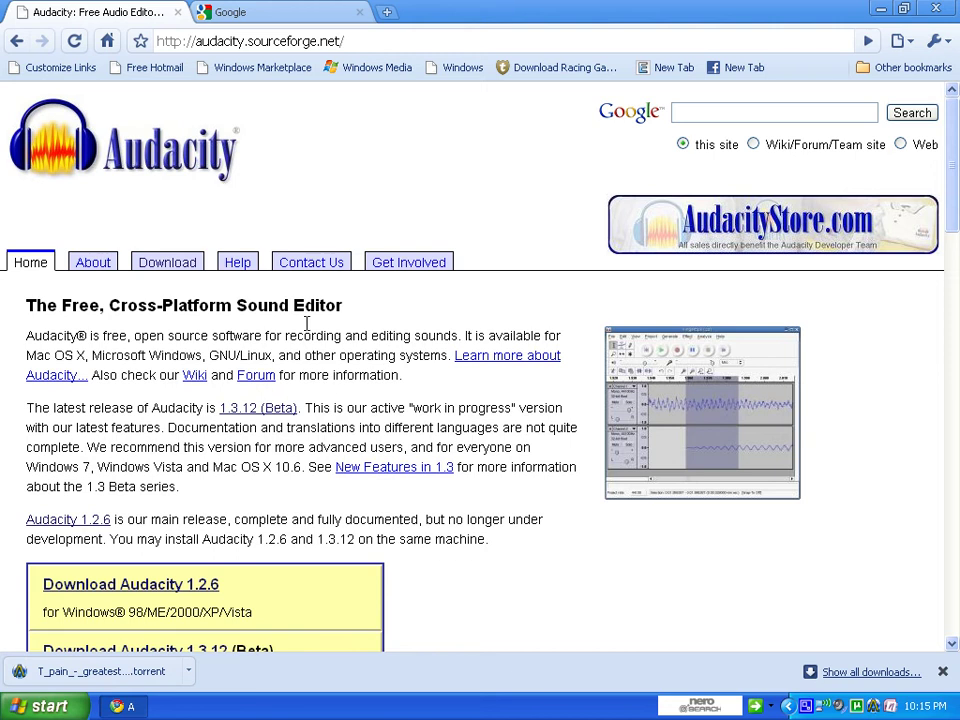
{"action": "left_click", "coordinate": [255, 408]}
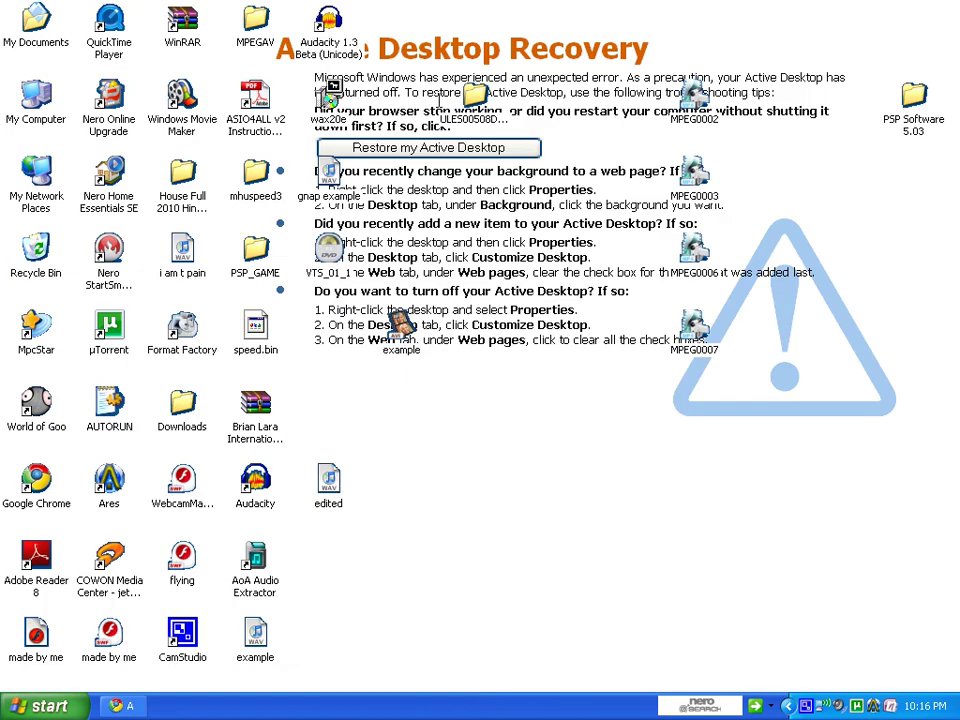
{"action": "left_click", "coordinate": [880, 8]}
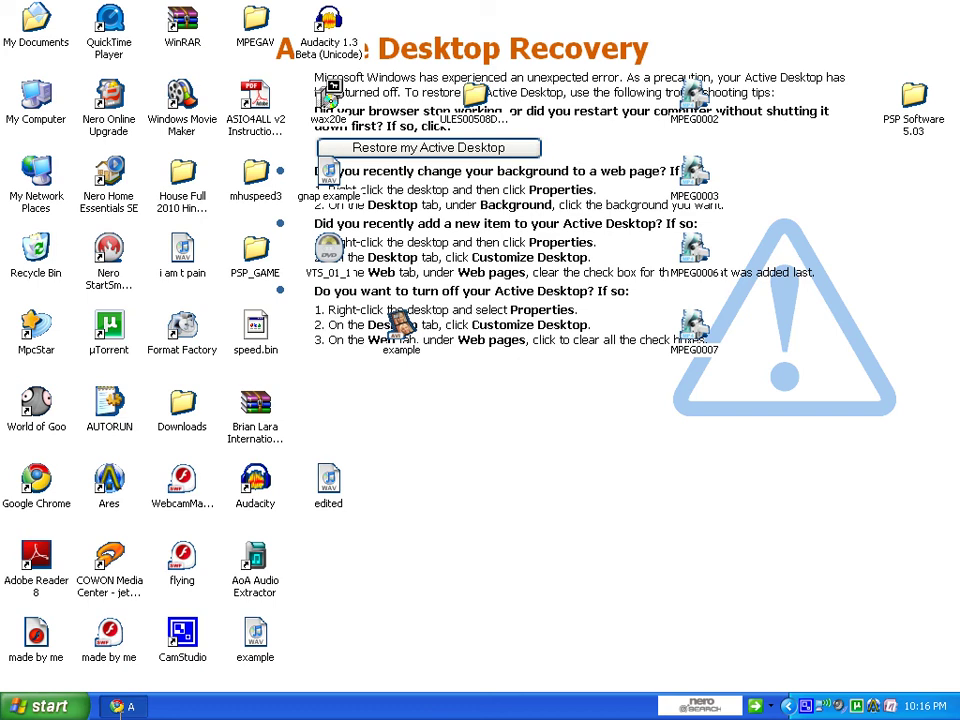
- Search Google for 'gvst gnap' and open the GVST - GSnap page
{"action": "left_click", "coordinate": [120, 706]}
{"action": "left_click", "coordinate": [282, 12]}
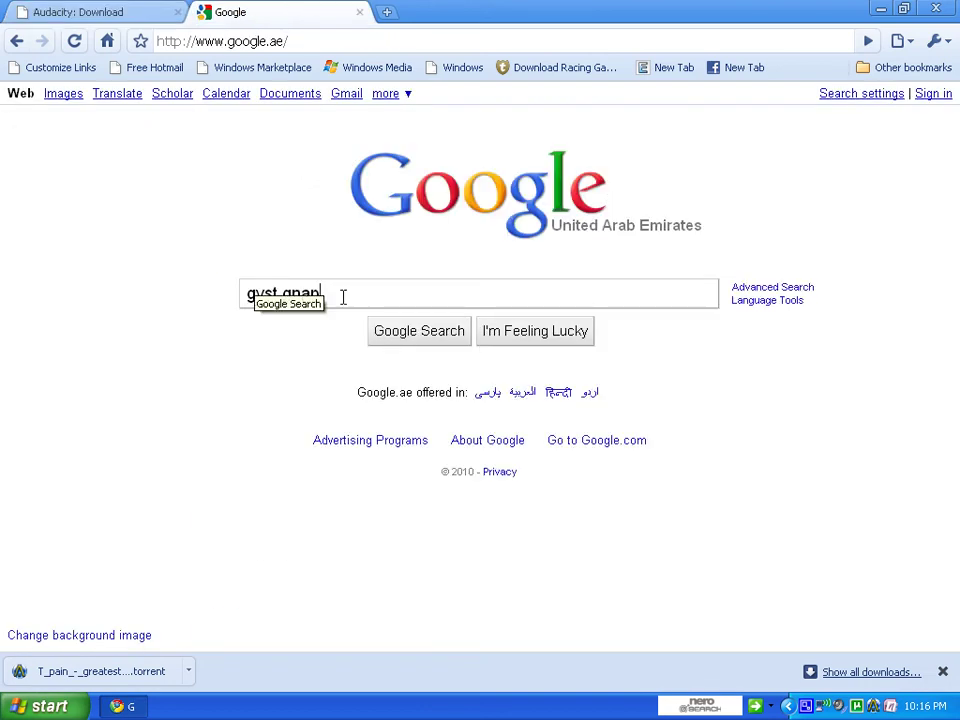
{"action": "left_click", "coordinate": [420, 334]}
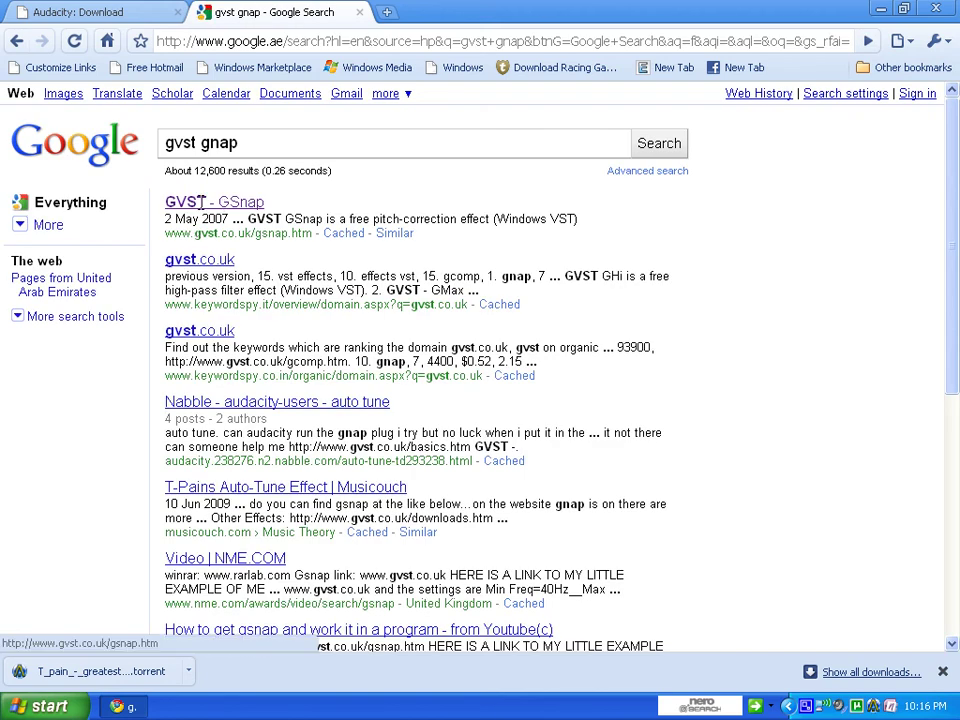
{"action": "left_click", "coordinate": [209, 202]}
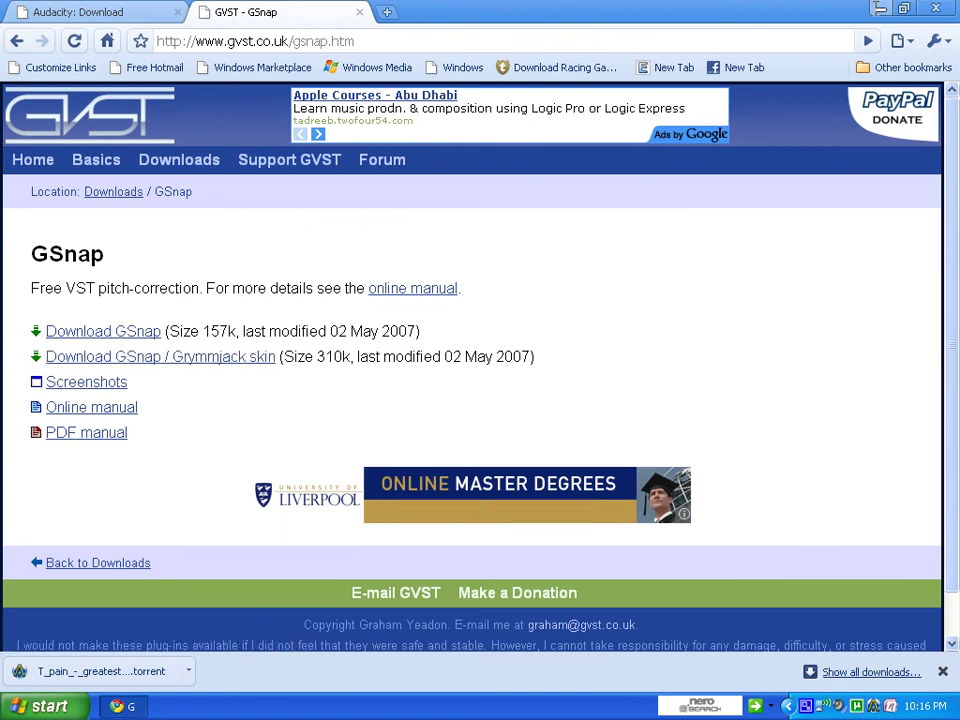
- Show the desktop, accept the security prompt, and scroll My Documents to locate Downloads
{"action": "key", "text": "super+d"}
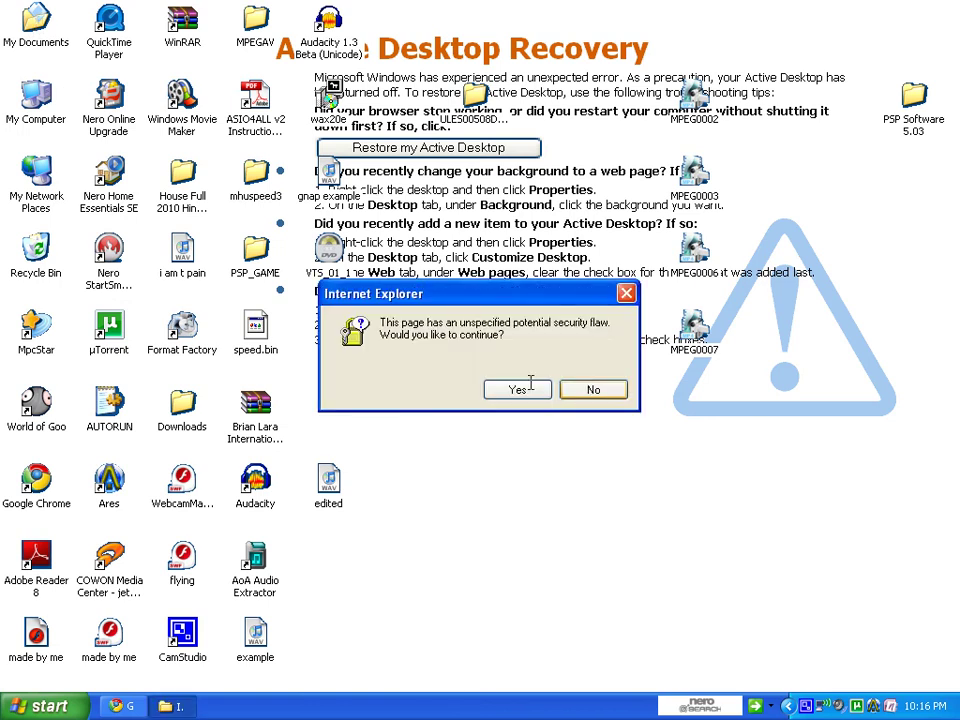
{"action": "left_click", "coordinate": [517, 389]}
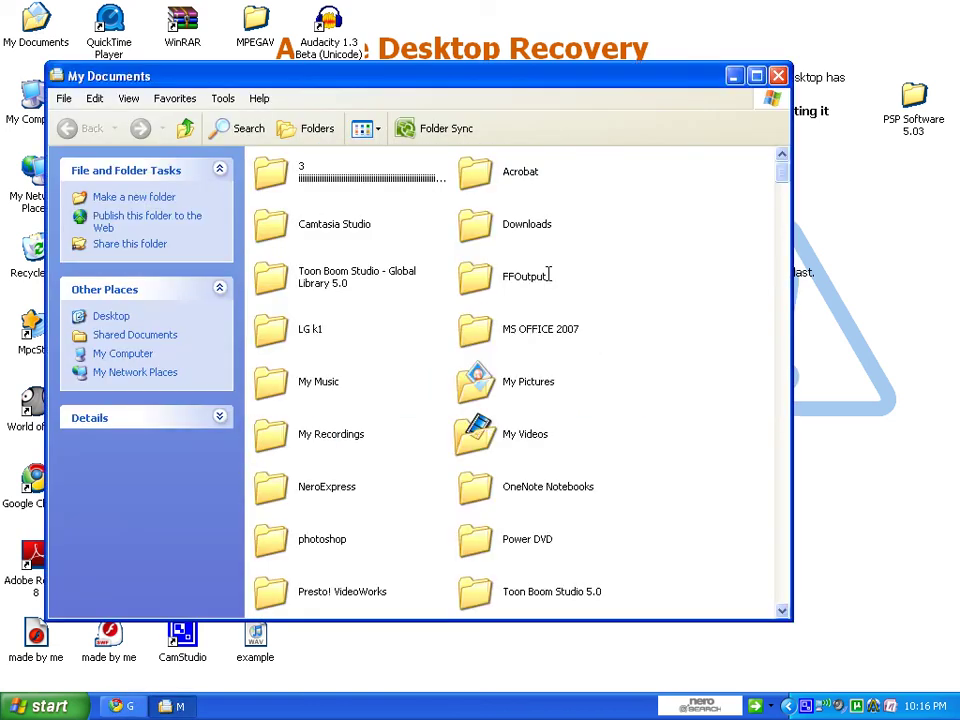
{"action": "scroll", "coordinate": [784, 382], "scroll_direction": "down", "scroll_amount": 10}
{"action": "scroll", "coordinate": [784, 382], "scroll_direction": "down", "scroll_amount": 15}
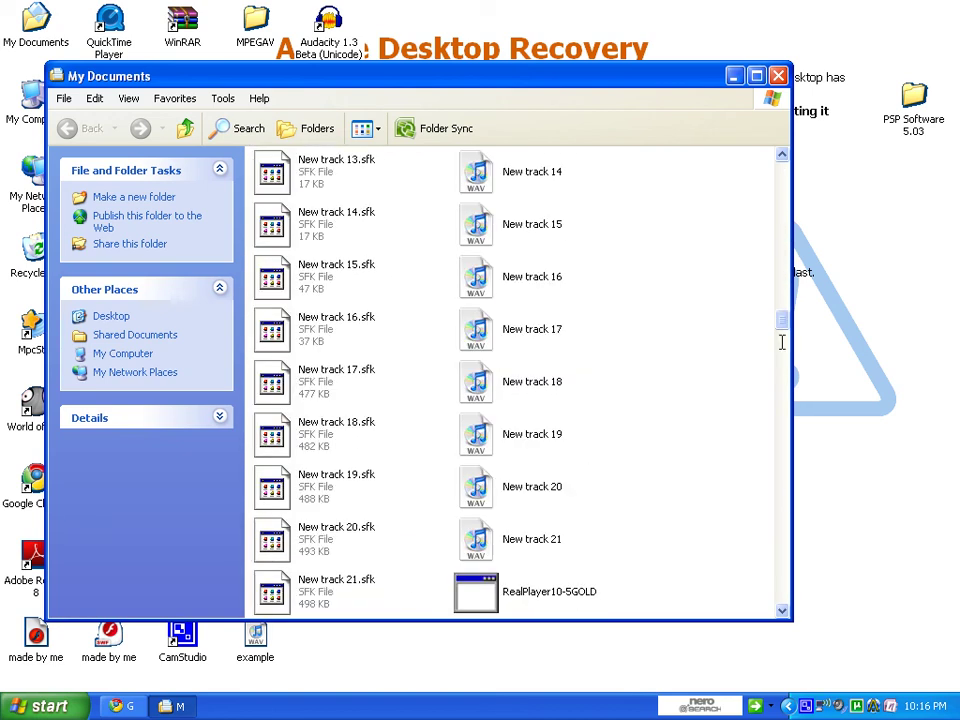
{"action": "scroll", "coordinate": [781, 520], "scroll_direction": "down", "scroll_amount": 10}
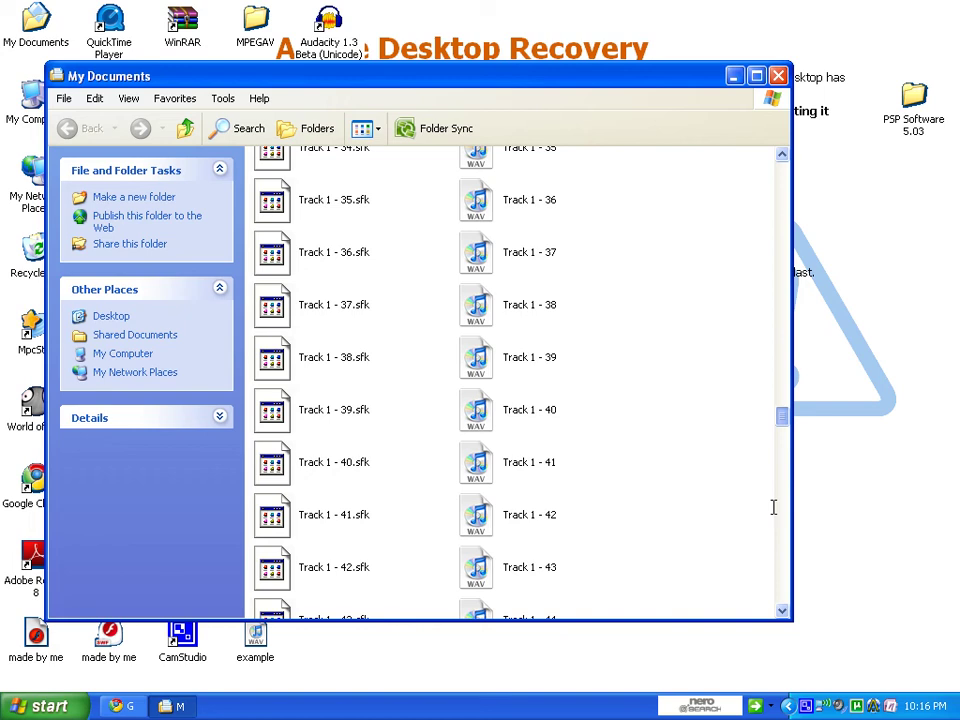
{"action": "scroll", "coordinate": [782, 541], "scroll_direction": "down", "scroll_amount": 10}
{"action": "scroll", "coordinate": [782, 541], "scroll_direction": "down", "scroll_amount": 5}
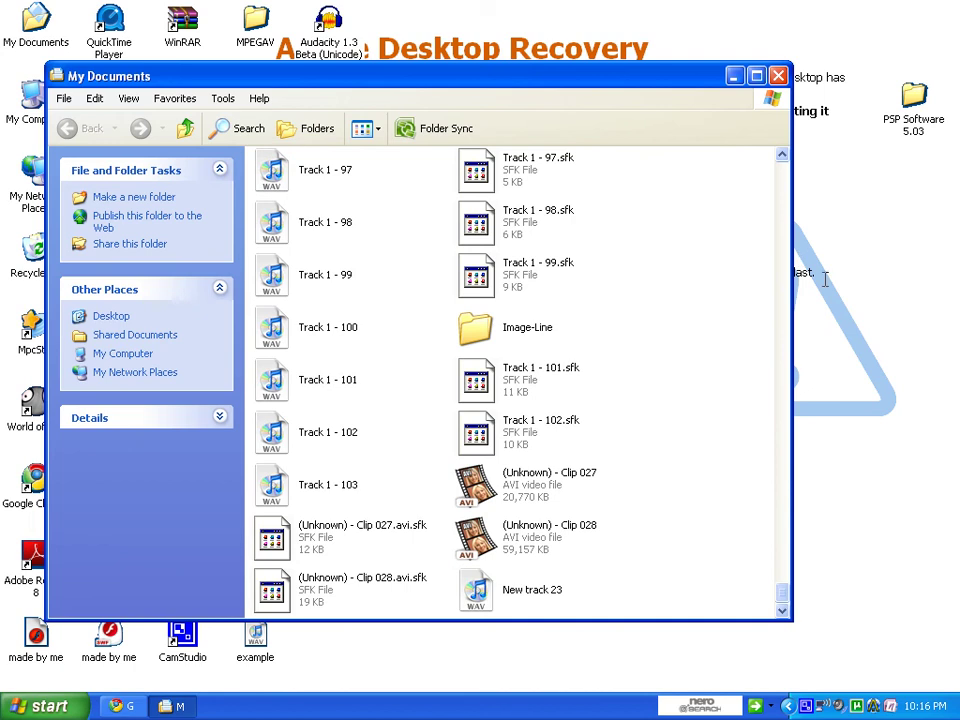
{"action": "scroll", "coordinate": [782, 168], "scroll_direction": "up", "scroll_amount": 5}
{"action": "scroll", "coordinate": [782, 168], "scroll_direction": "up", "scroll_amount": 15}
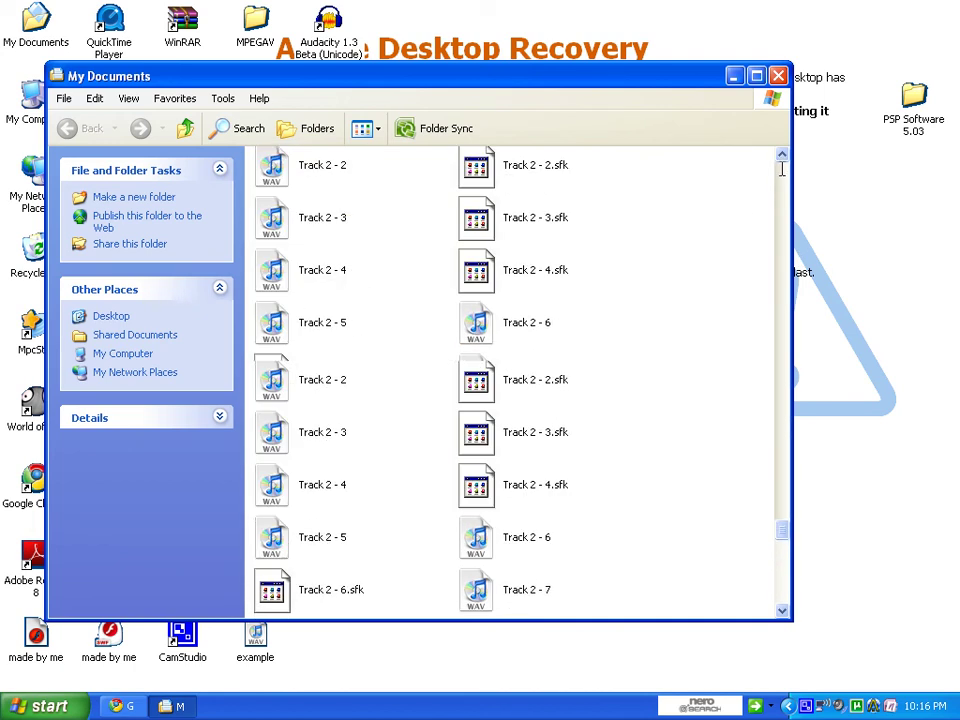
{"action": "scroll", "coordinate": [782, 168], "scroll_direction": "up", "scroll_amount": 15}
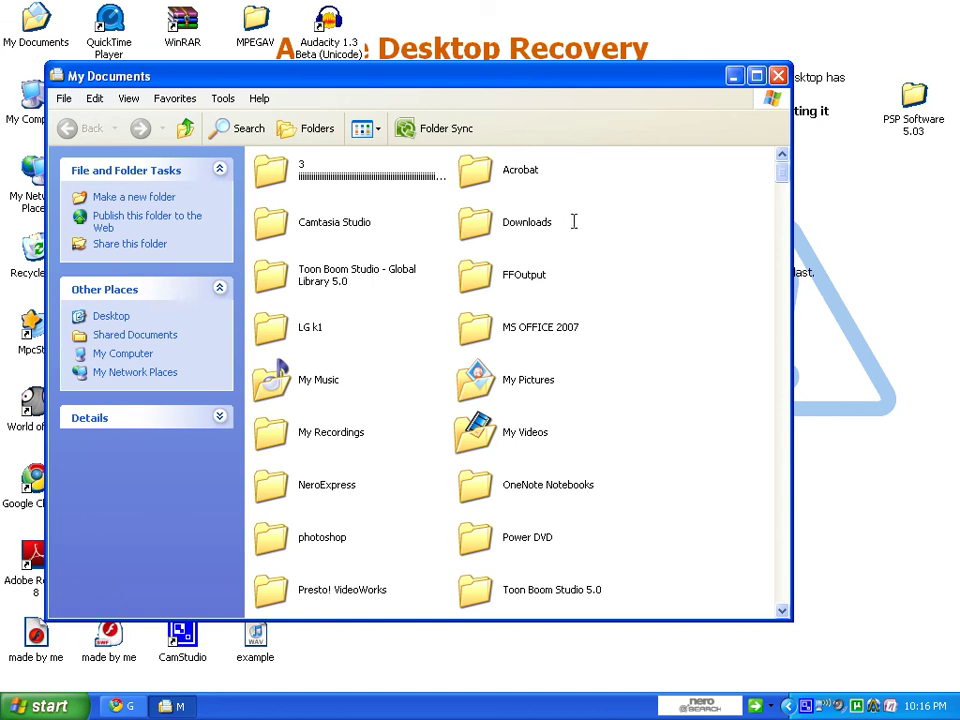
- In Downloads, extract the GSnap-GJ archive with WinRAR Extract Here, replacing all existing files
{"action": "double_click", "coordinate": [529, 205]}
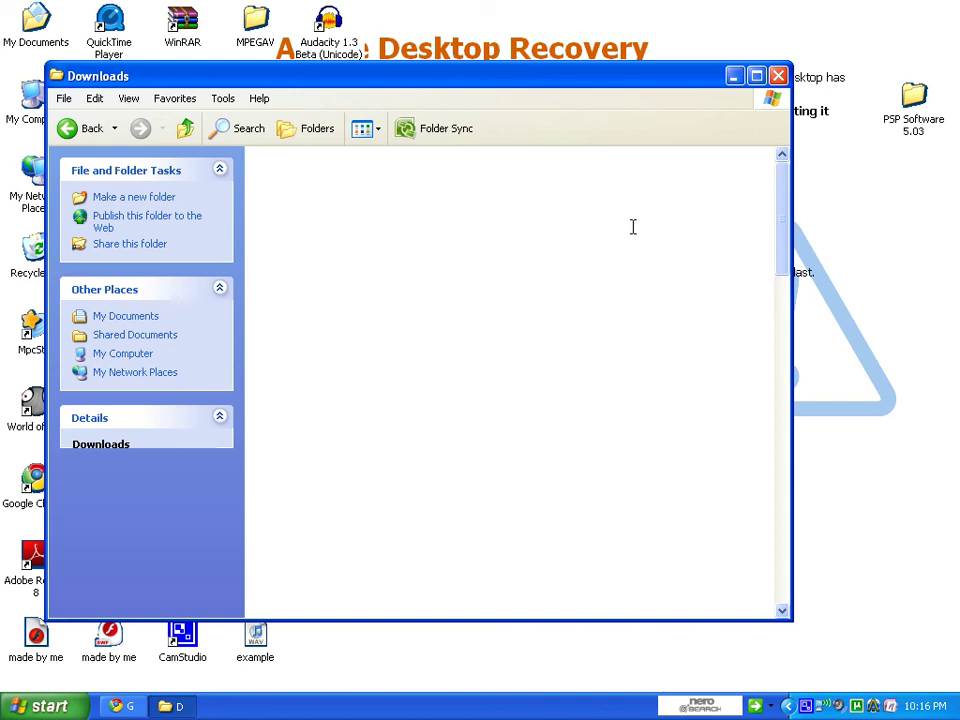
{"action": "left_click_drag", "start_coordinate": [779, 208], "coordinate": [776, 544]}
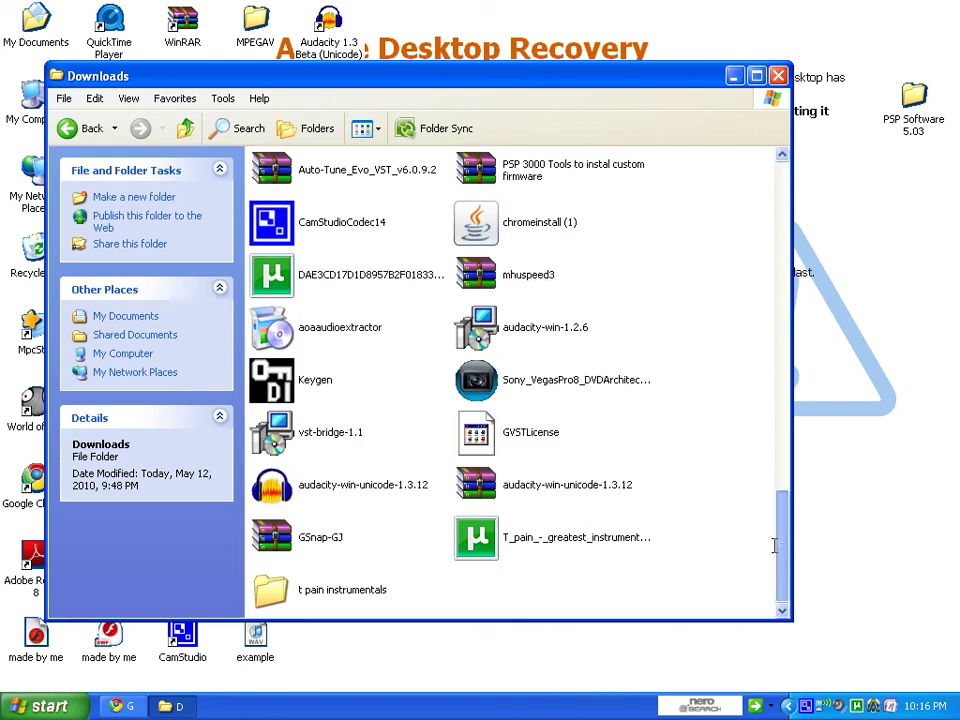
{"action": "left_click", "coordinate": [294, 533]}
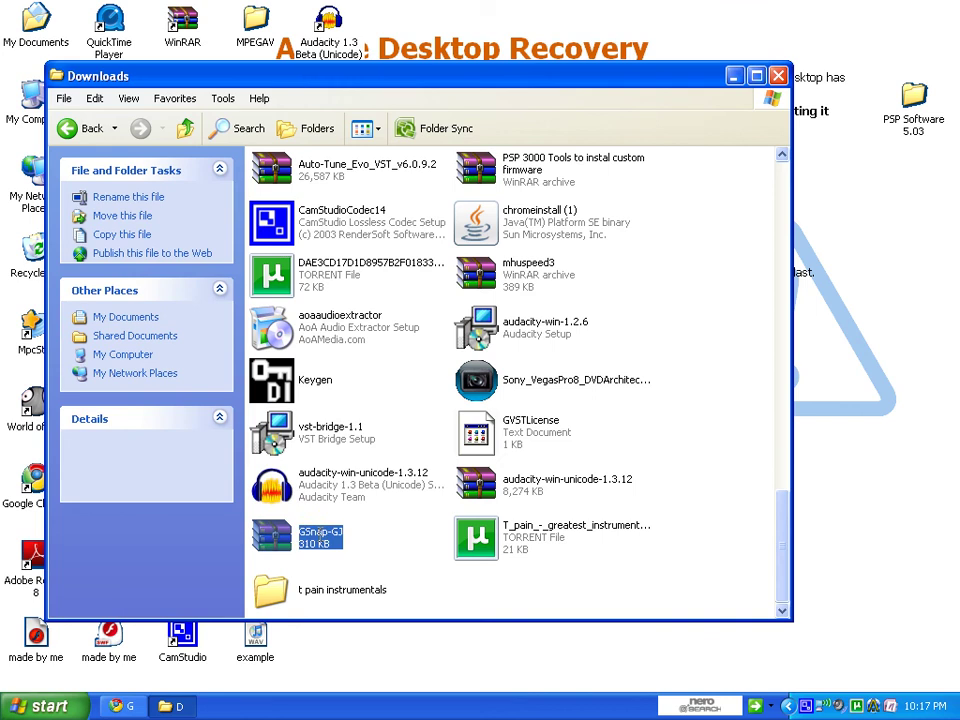
{"action": "right_click", "coordinate": [297, 535]}
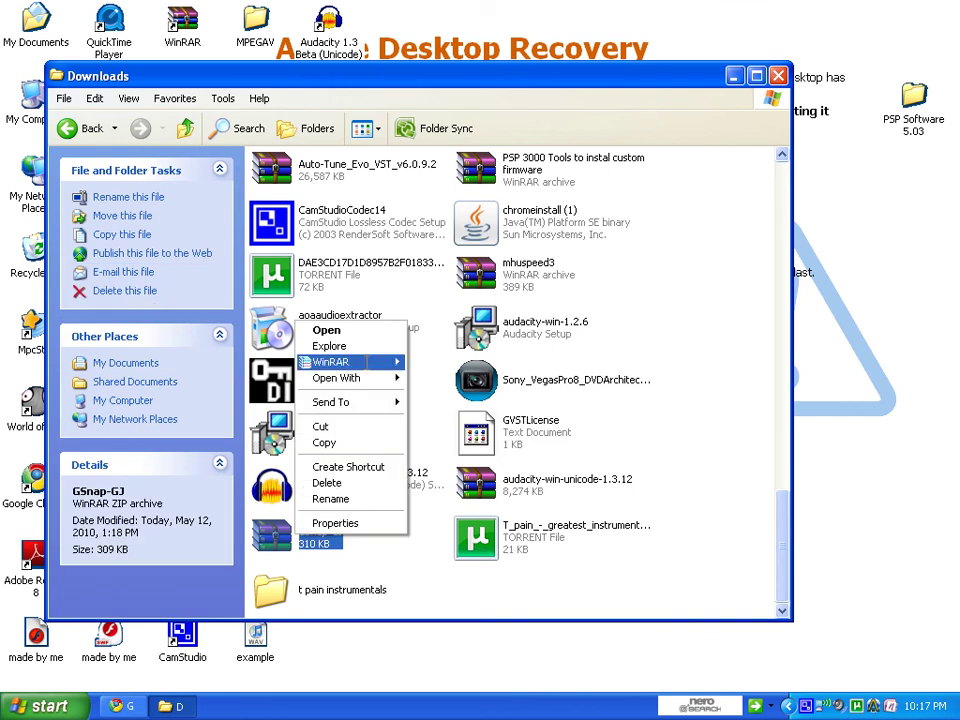
{"action": "mouse_move", "coordinate": [382, 364]}
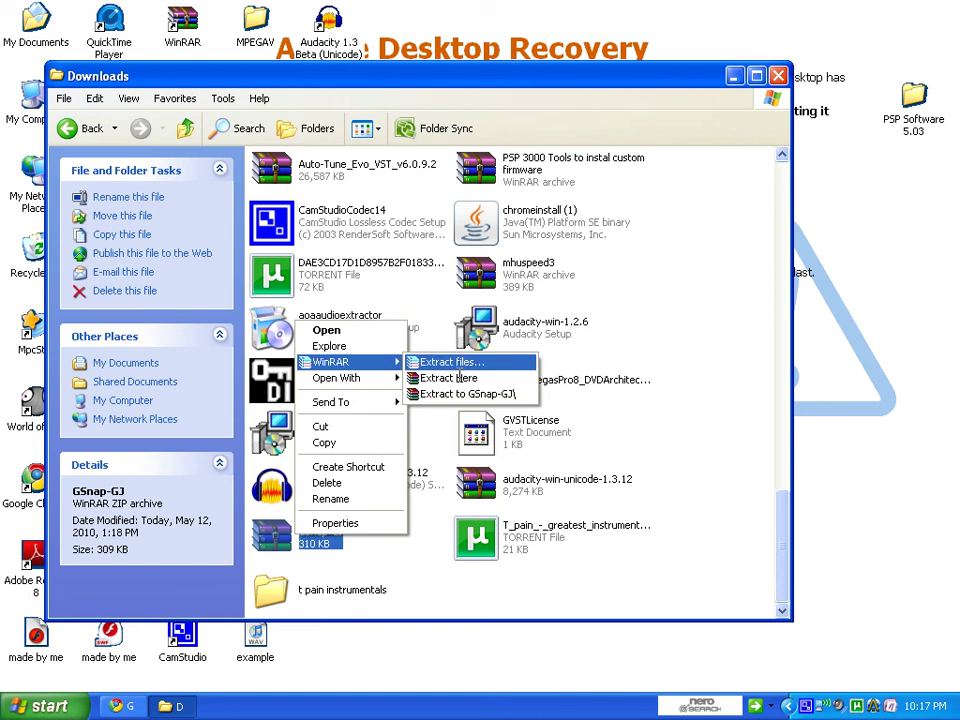
{"action": "left_click", "coordinate": [447, 378]}
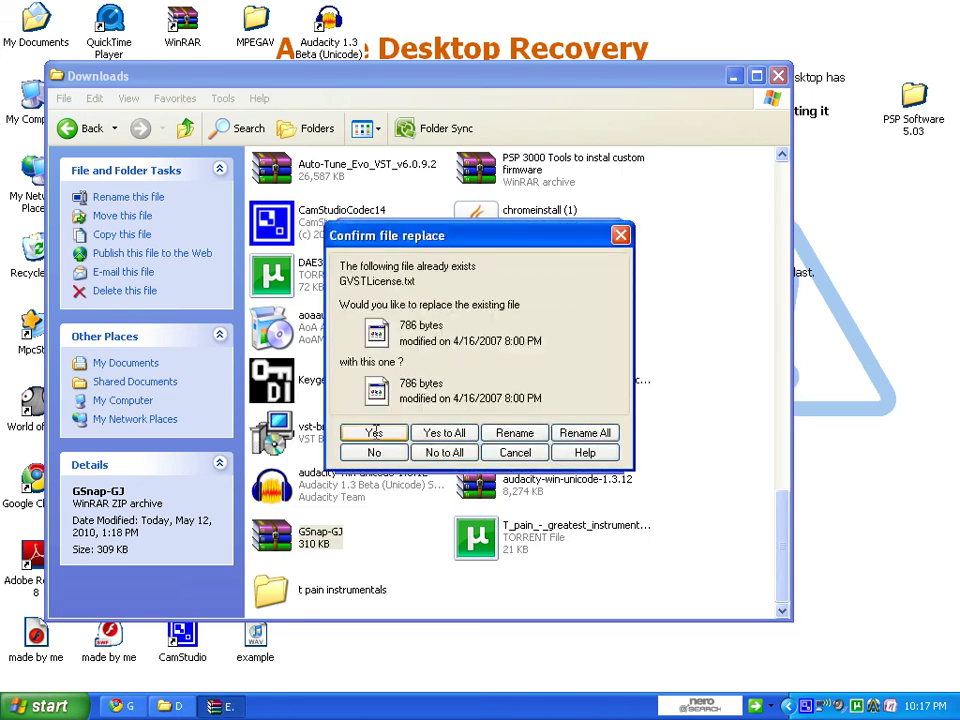
{"action": "left_click", "coordinate": [459, 432]}
{"action": "left_click", "coordinate": [692, 414]}
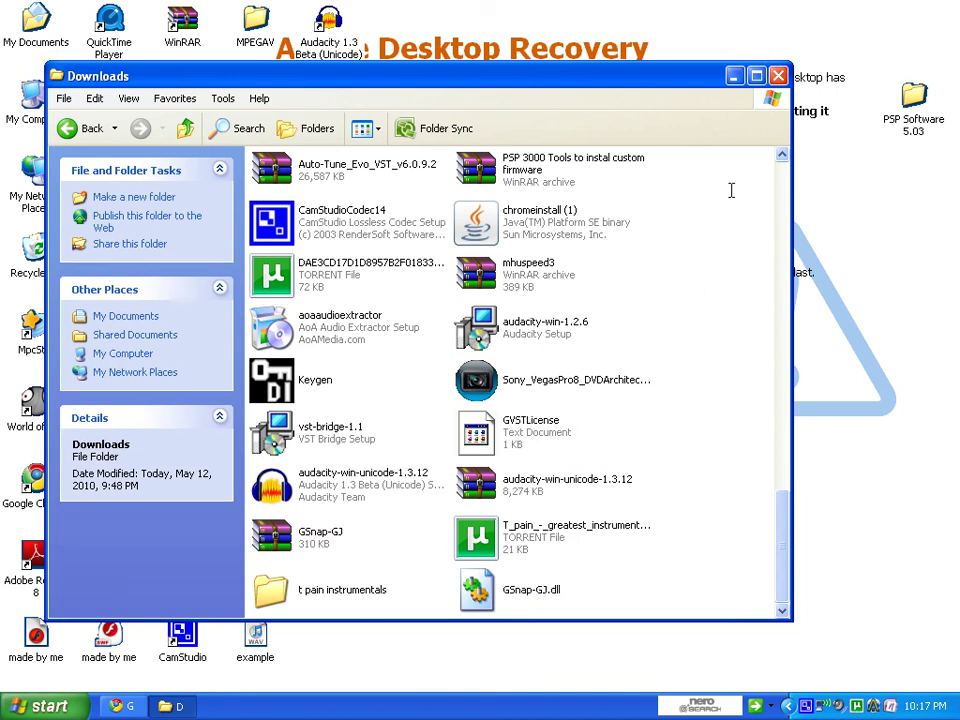
- Browse My Computer > C: > Program Files > Audacity 1.3 Beta (Unicode) > Plug-Ins
{"action": "left_click", "coordinate": [734, 77]}
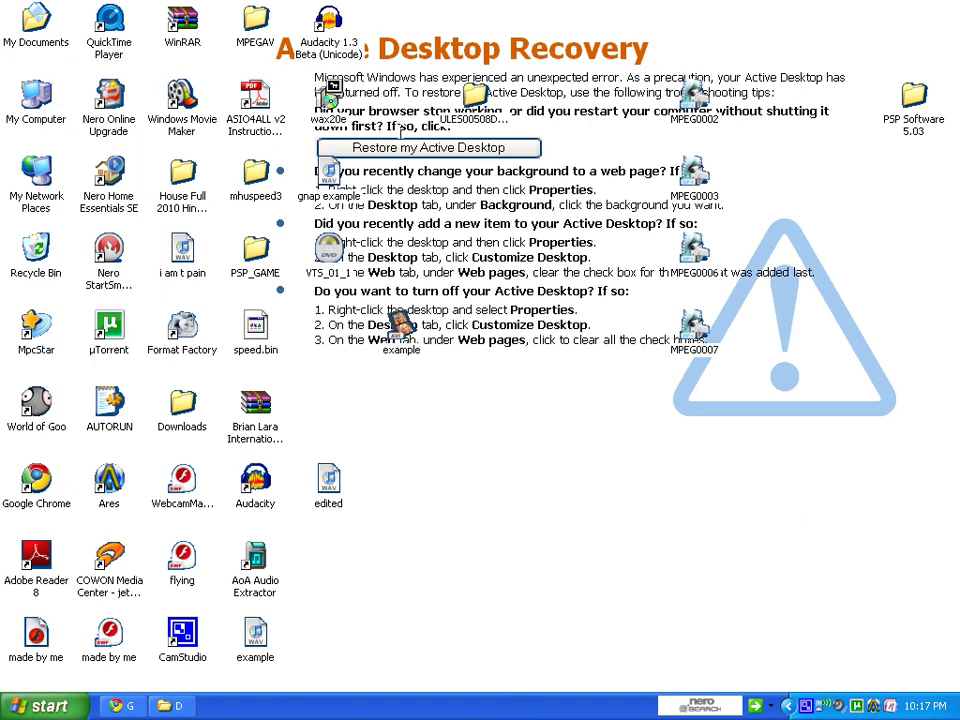
{"action": "double_click", "coordinate": [33, 90]}
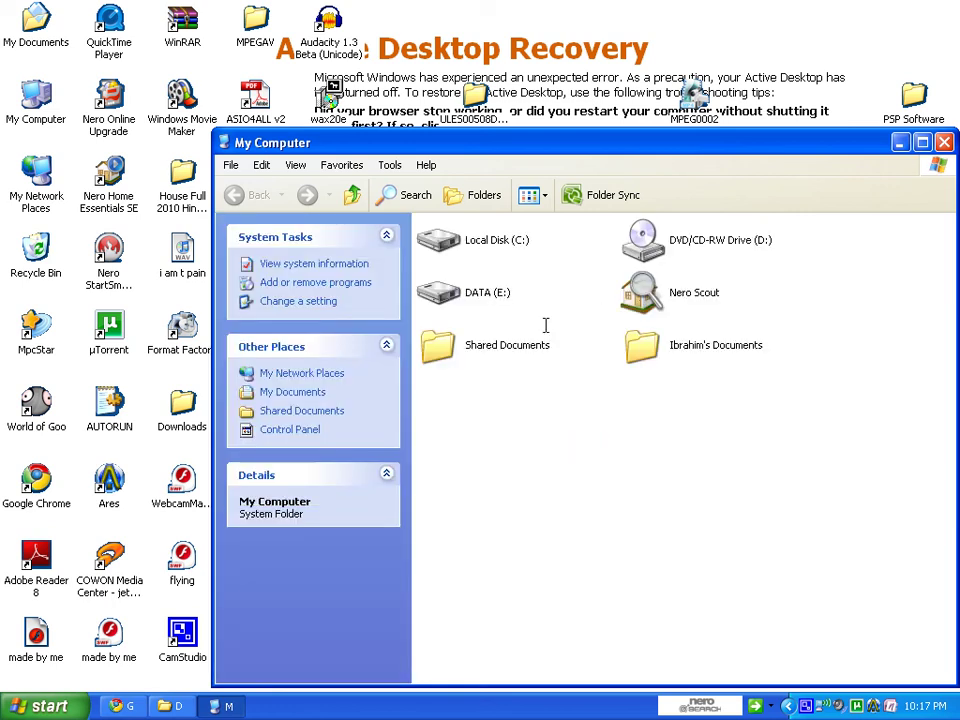
{"action": "double_click", "coordinate": [476, 241]}
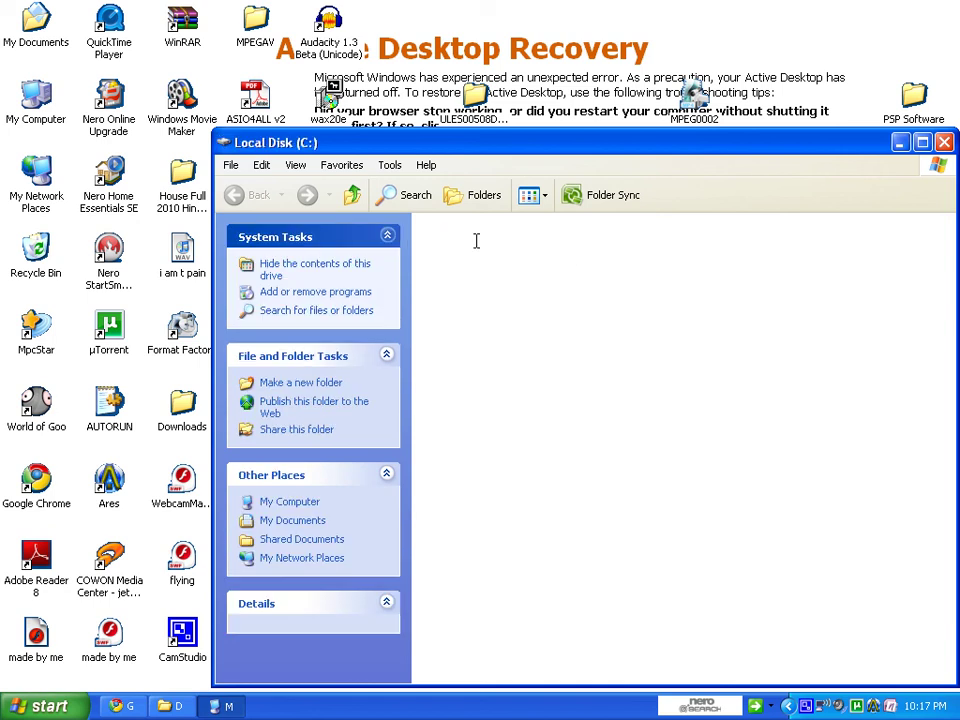
{"action": "left_click", "coordinate": [505, 343]}
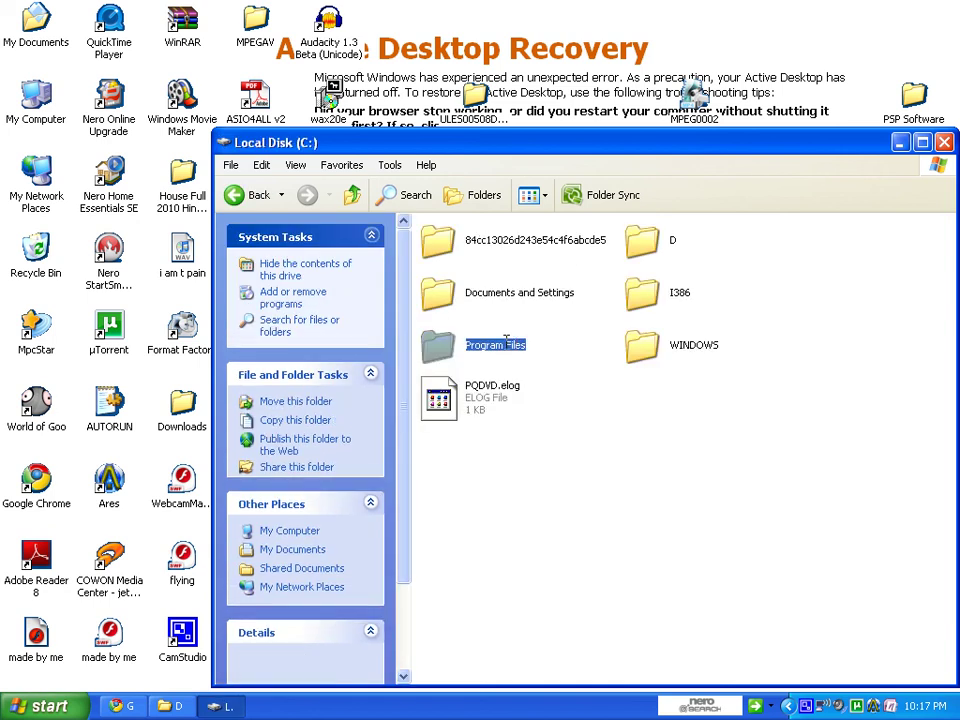
{"action": "double_click", "coordinate": [530, 342]}
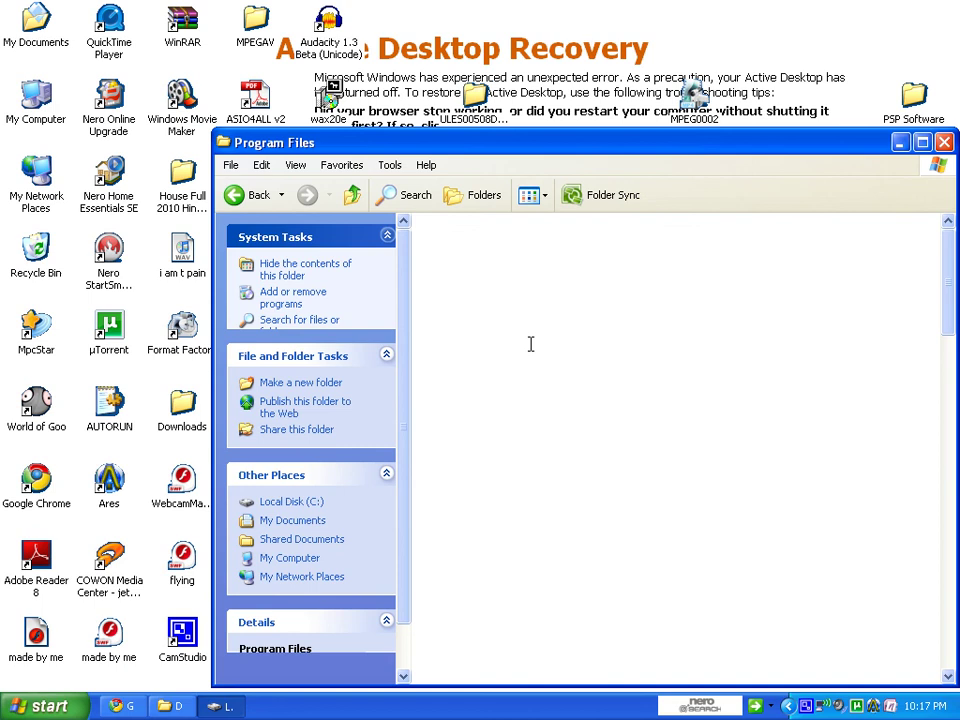
{"action": "left_click_drag", "start_coordinate": [953, 297], "coordinate": [940, 677]}
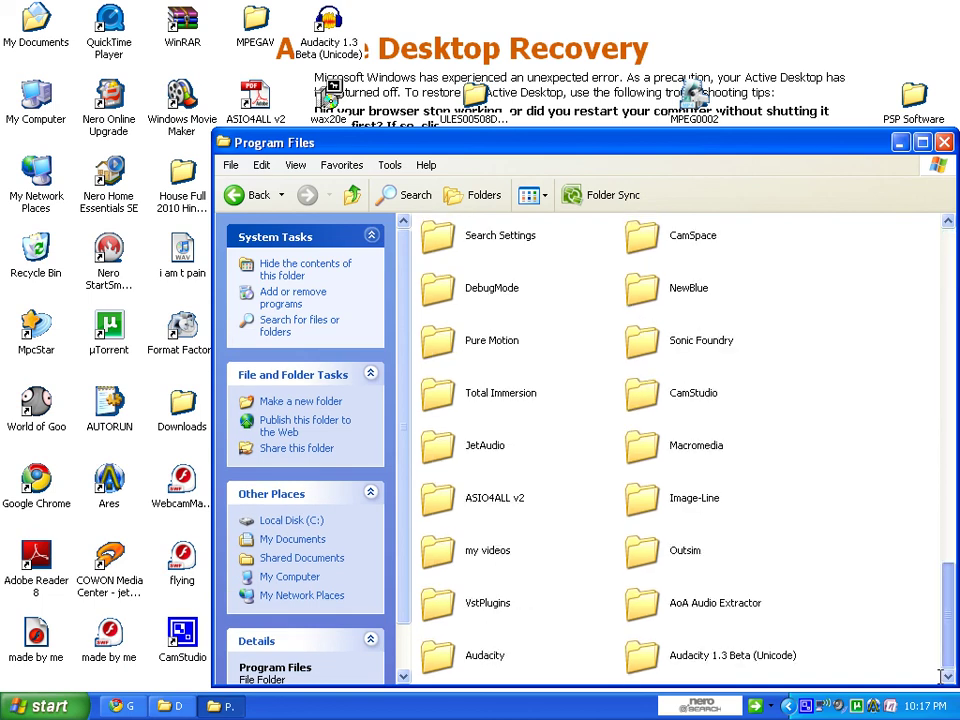
{"action": "left_click", "coordinate": [744, 658]}
{"action": "double_click", "coordinate": [744, 656]}
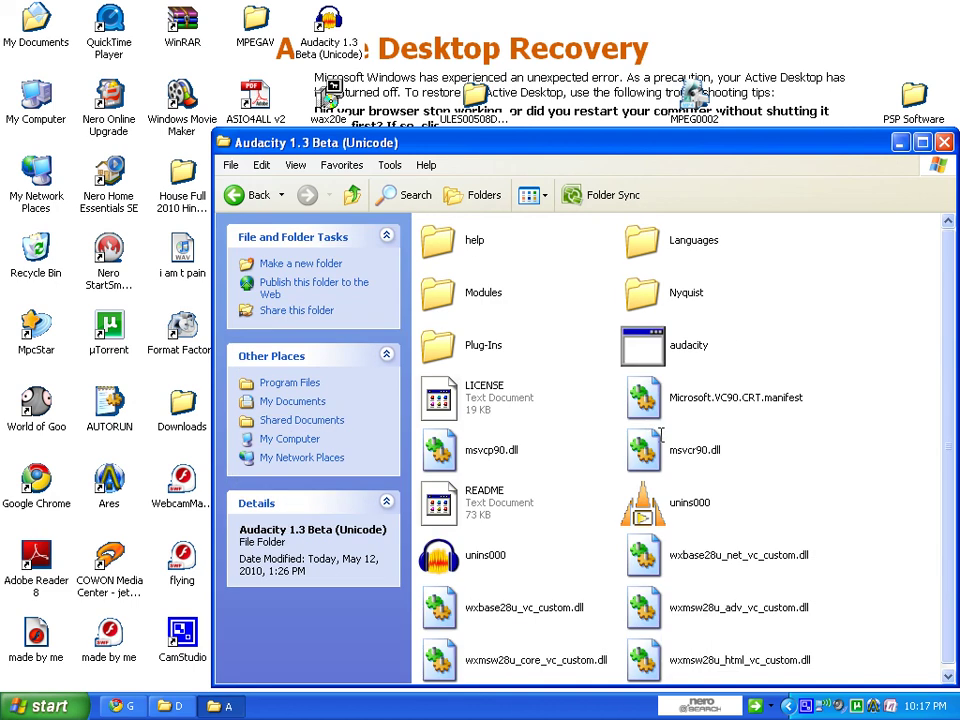
{"action": "double_click", "coordinate": [491, 343]}
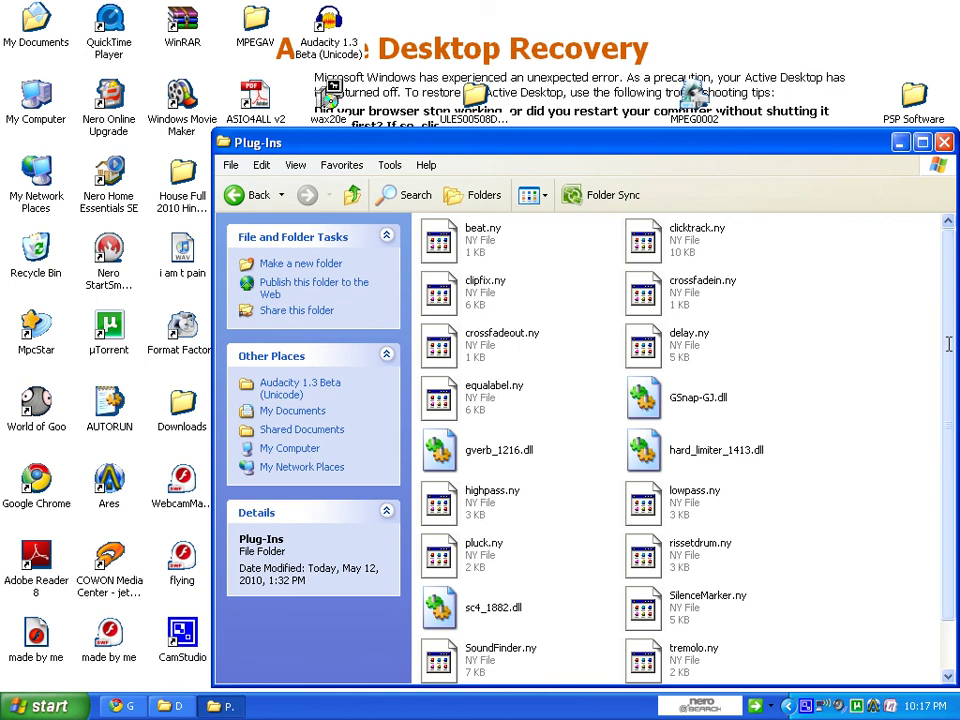
{"action": "scroll", "coordinate": [948, 343], "scroll_direction": "down", "scroll_amount": 1}
- Copy GSnap-GJ.dll from the Downloads window into the Plug-Ins folder
{"action": "left_click", "coordinate": [172, 706]}
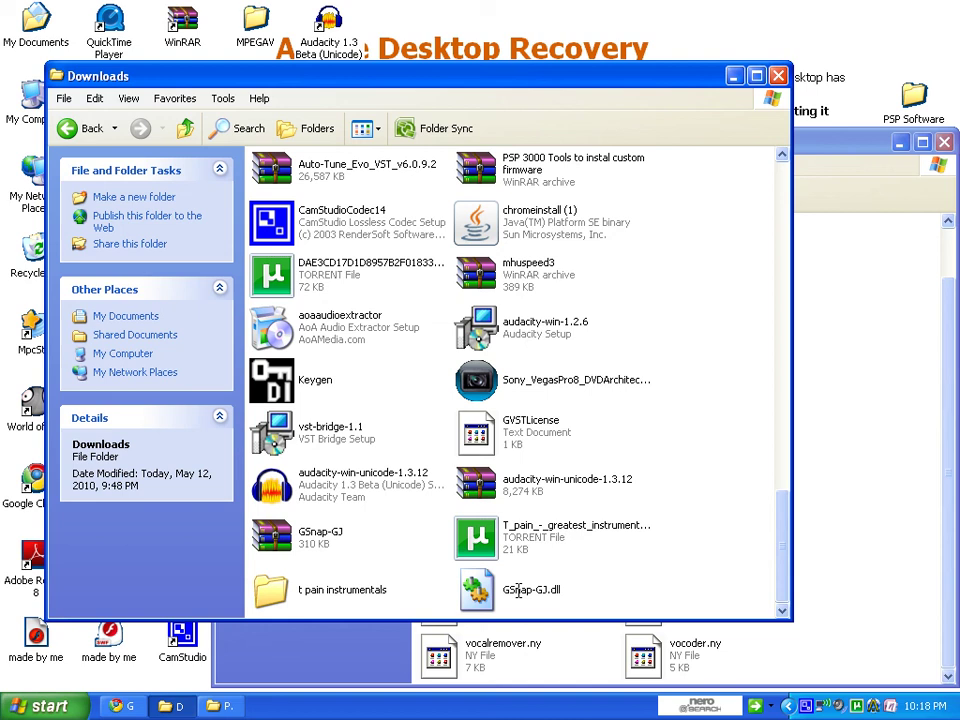
{"action": "left_click", "coordinate": [472, 588]}
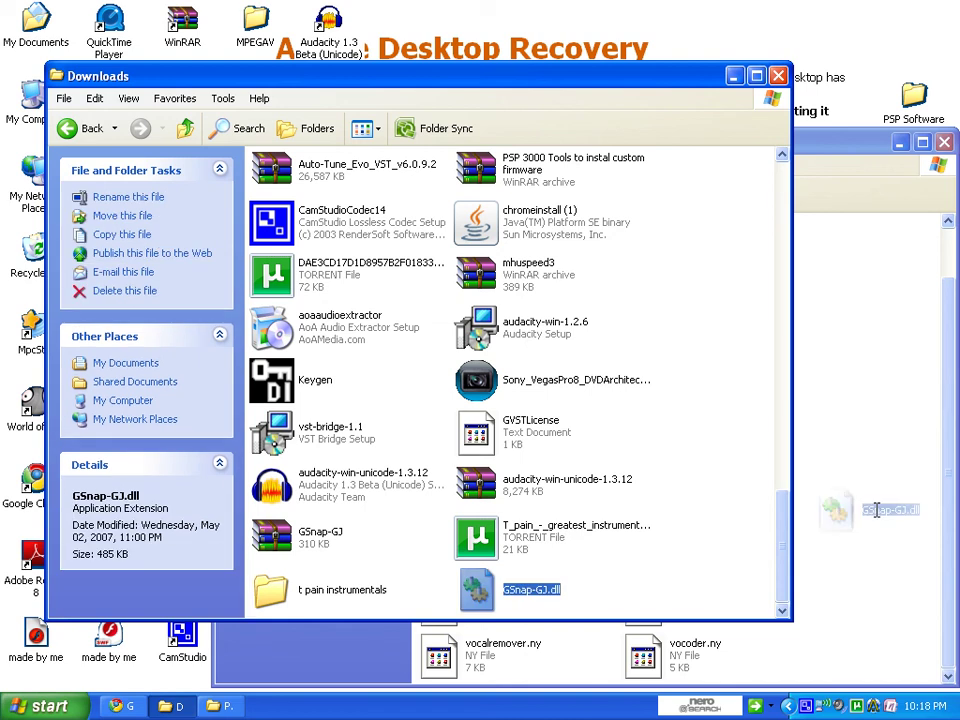
{"action": "left_click_drag", "start_coordinate": [492, 590], "coordinate": [546, 581]}
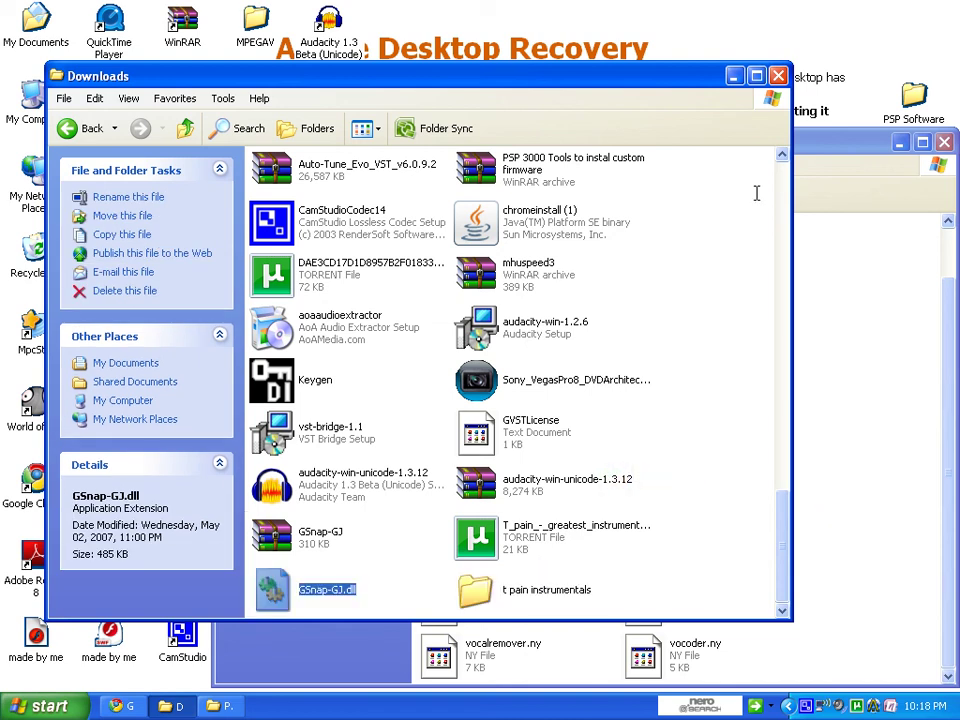
- Close both folder windows and launch Audacity 1.3 Beta from the desktop
{"action": "key", "text": "alt+F4"}
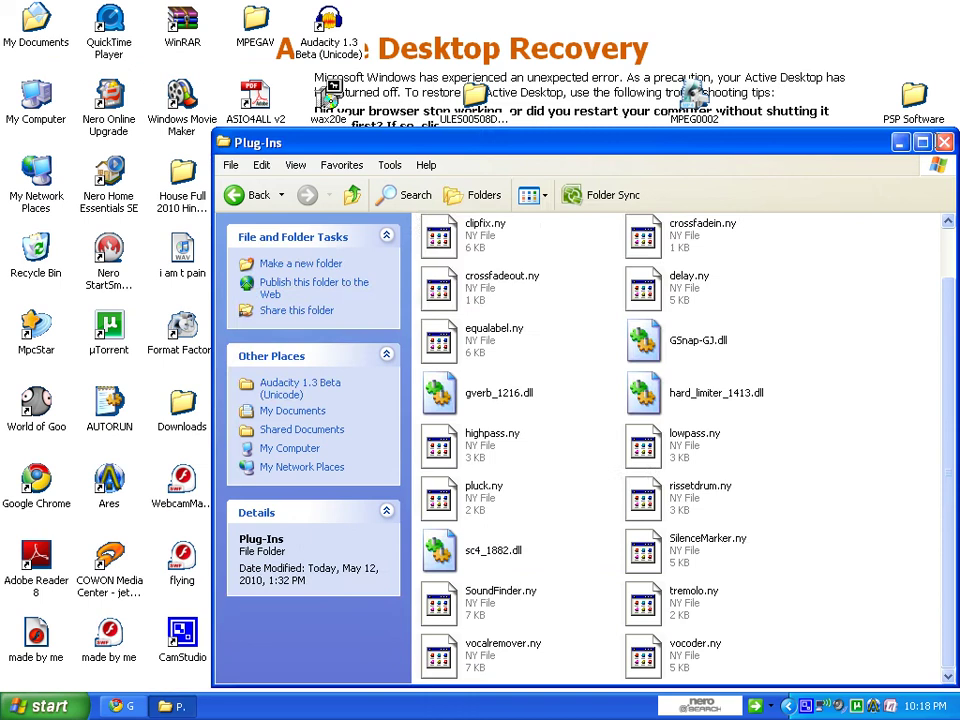
{"action": "key", "text": "alt+F4"}
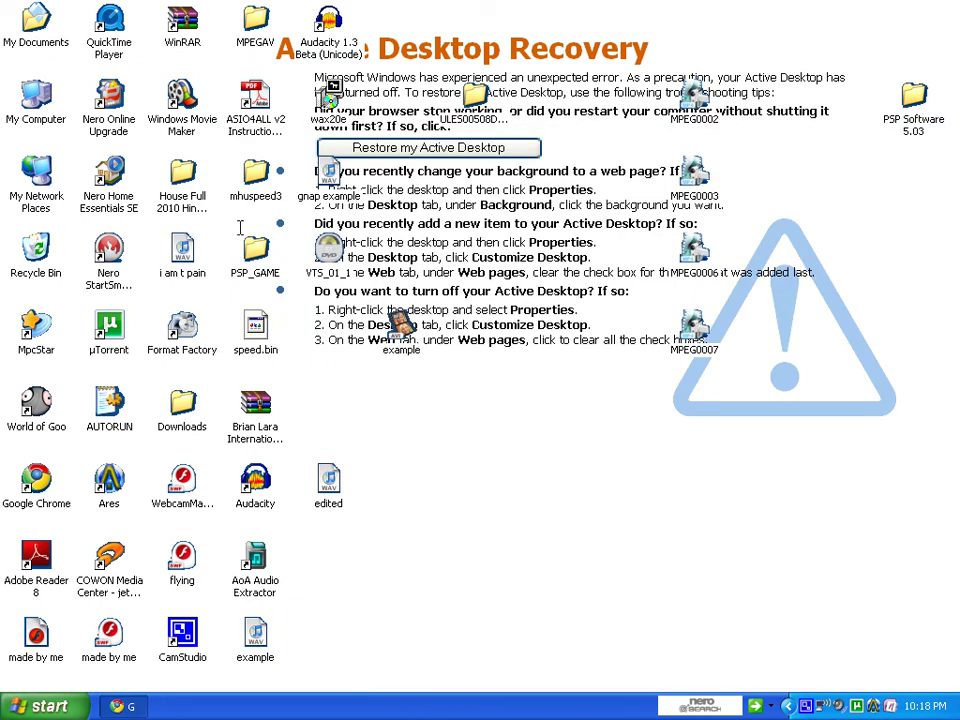
{"action": "left_click", "coordinate": [329, 22]}
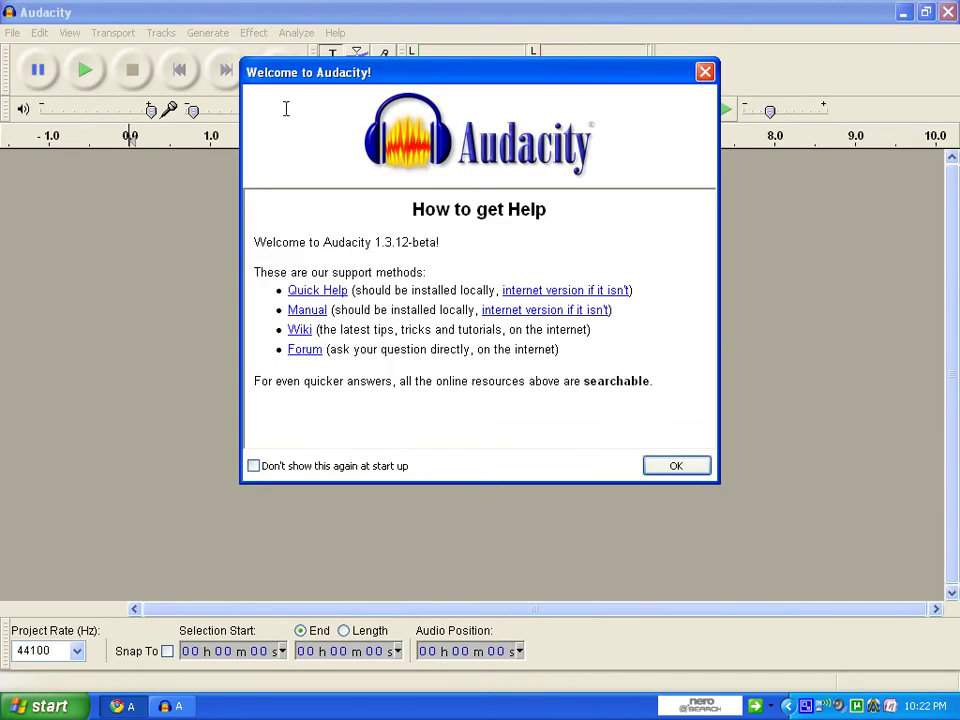
- Dismiss the Welcome to Audacity dialog with OK
{"action": "left_click", "coordinate": [666, 467]}
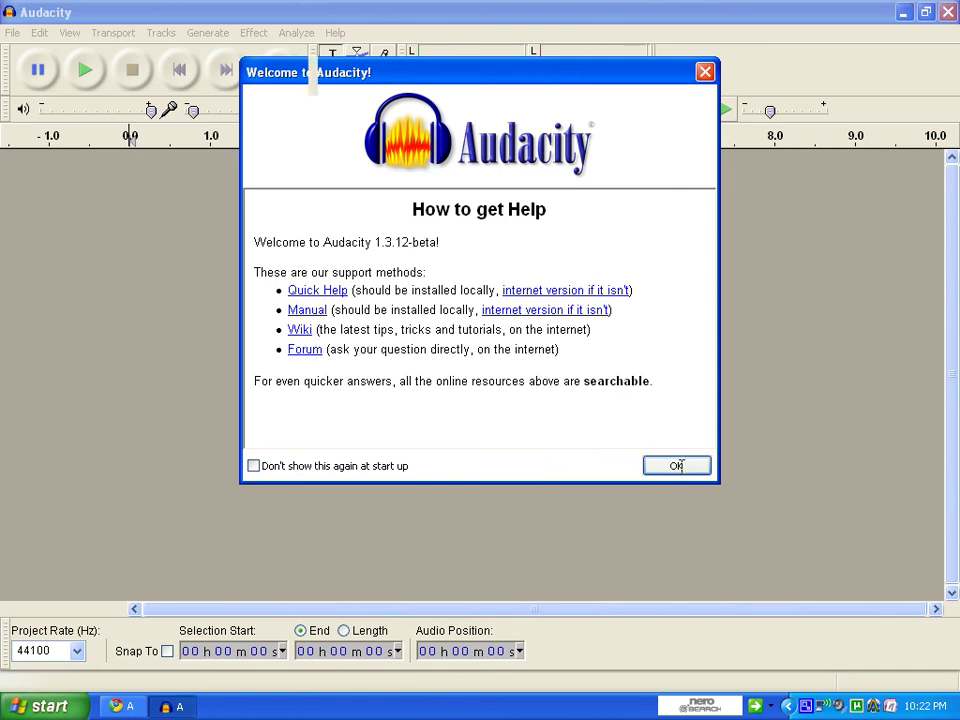
{"action": "left_click", "coordinate": [646, 470]}
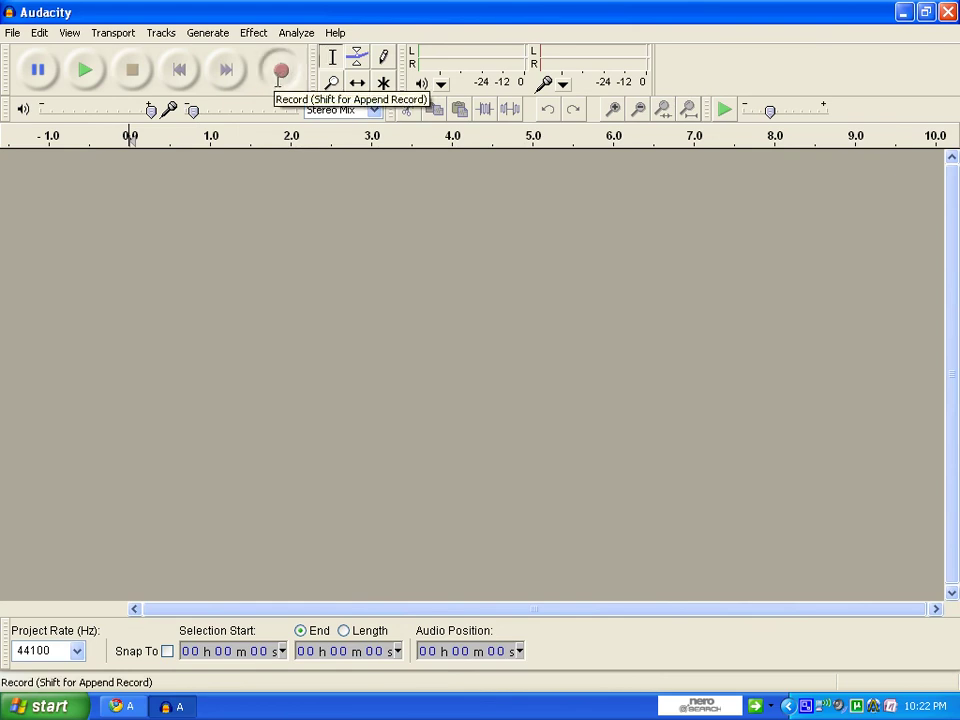
- Record about six seconds of singing, stop, and play the take back
{"action": "left_click", "coordinate": [279, 78]}
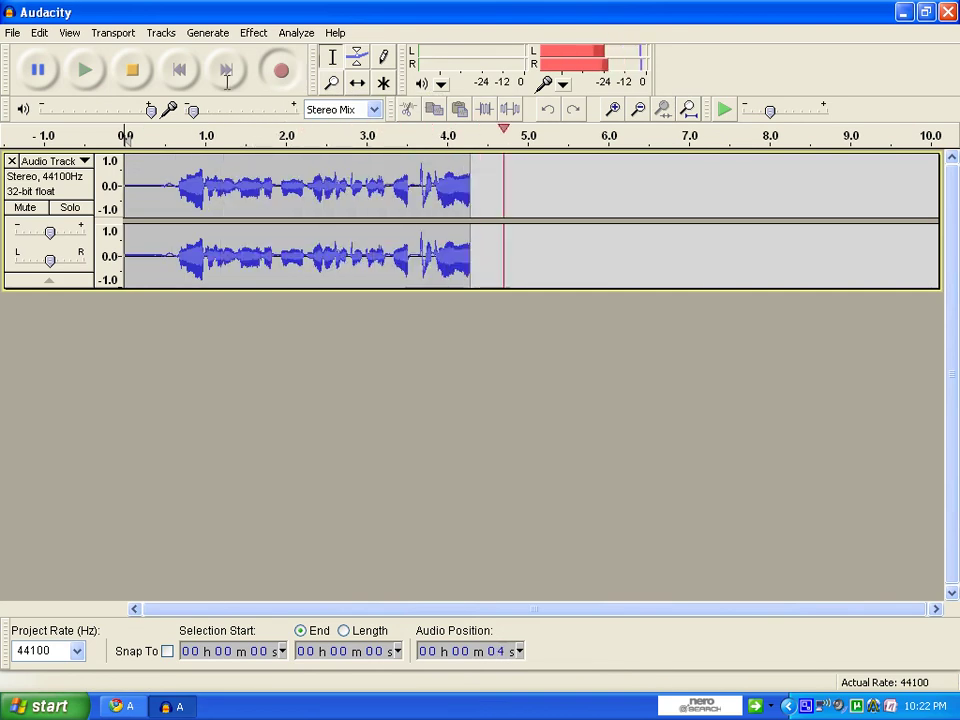
{"action": "left_click", "coordinate": [132, 69]}
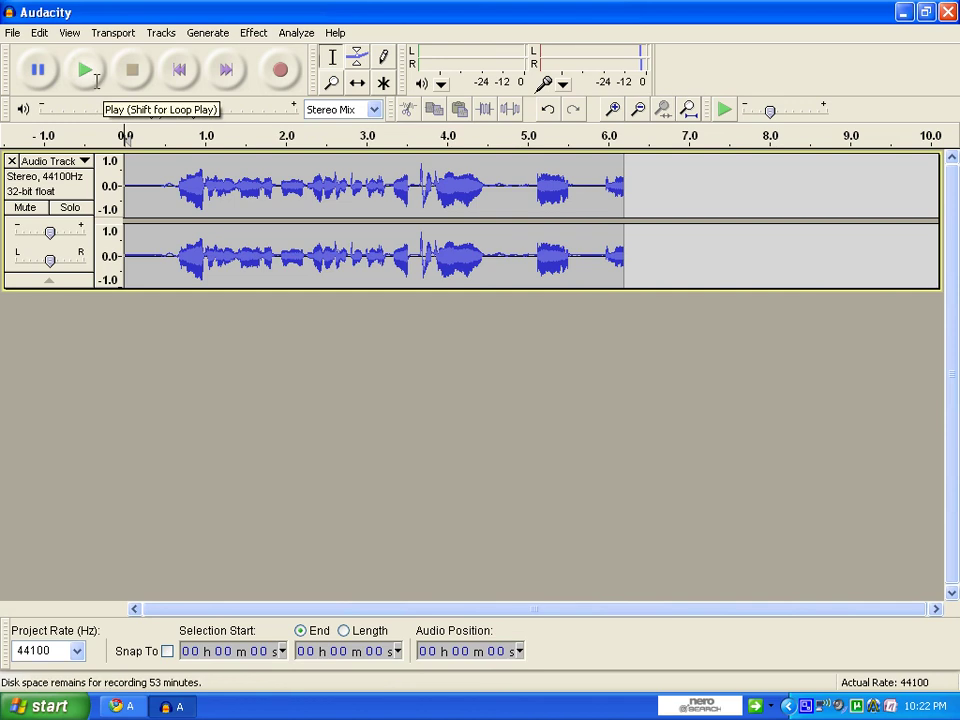
{"action": "left_click", "coordinate": [86, 70]}
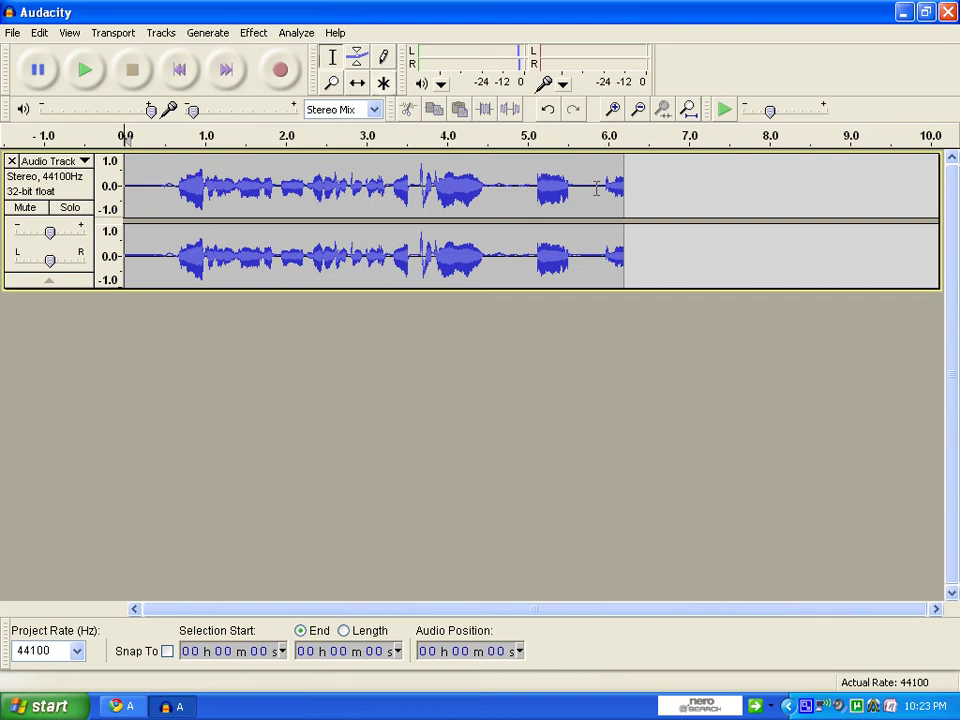
- Select the whole recorded waveform and apply Effect > GVST: GSnap
{"action": "left_click_drag", "start_coordinate": [650, 205], "coordinate": [112, 190]}
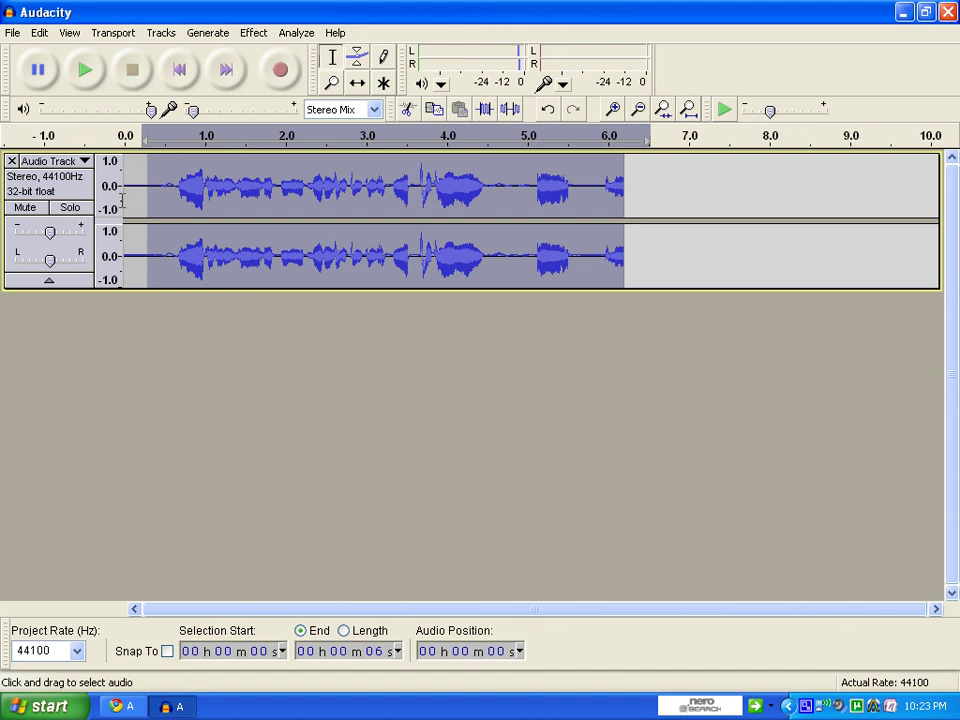
{"action": "left_click", "coordinate": [252, 33]}
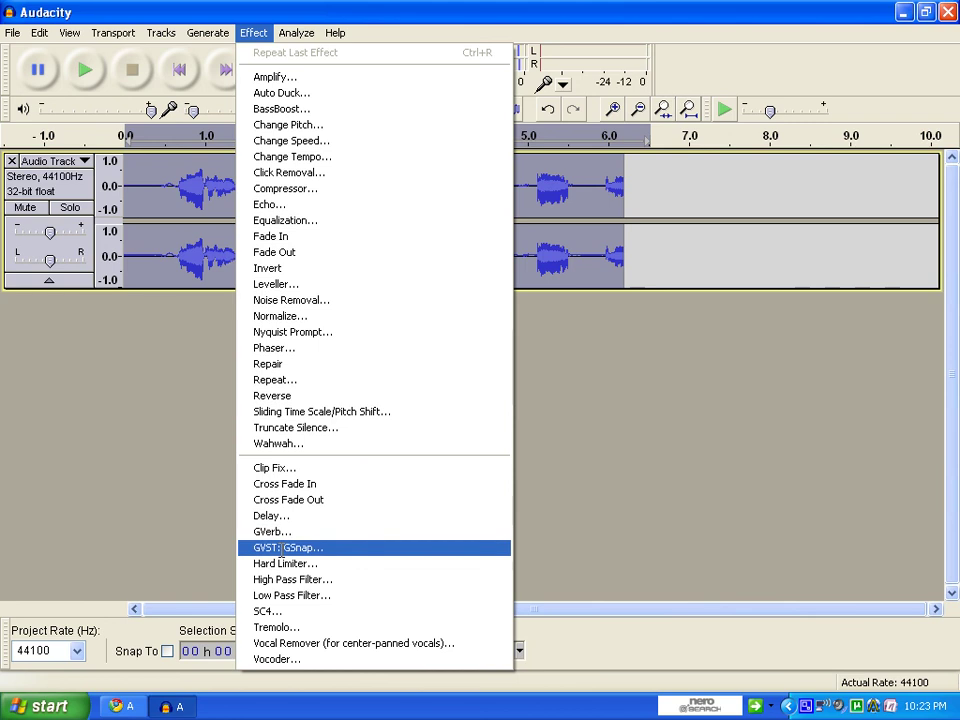
{"action": "left_click", "coordinate": [281, 549]}
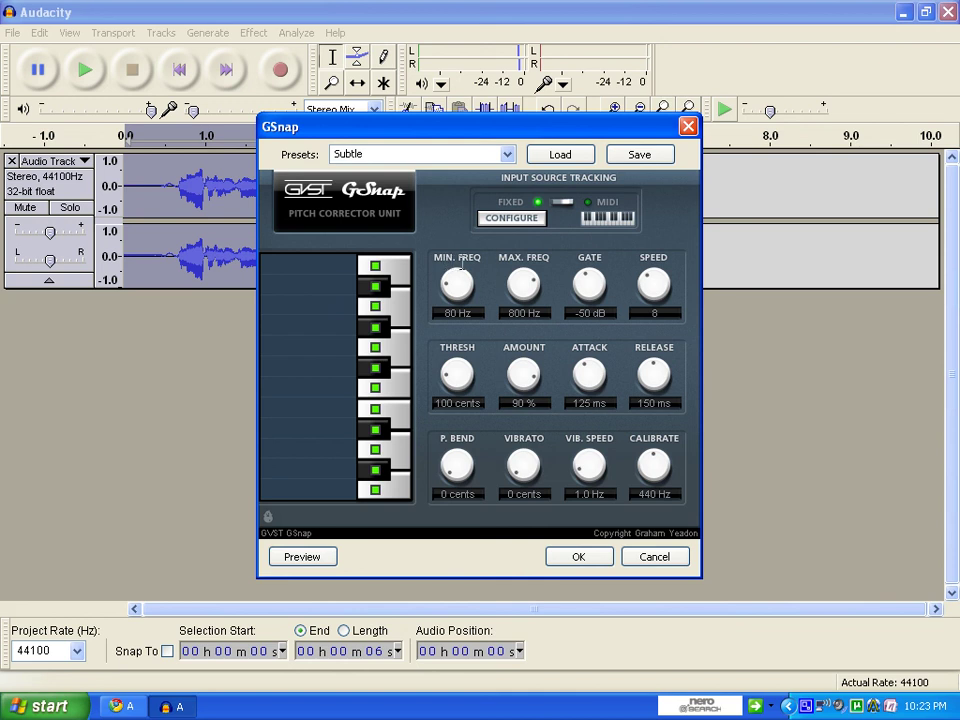
- Set GSnap's frequency range to 40–2000 Hz and its gate to -80 dB
{"action": "left_click_drag", "start_coordinate": [461, 288], "coordinate": [464, 358]}
{"action": "left_click_drag", "start_coordinate": [533, 289], "coordinate": [527, 222]}
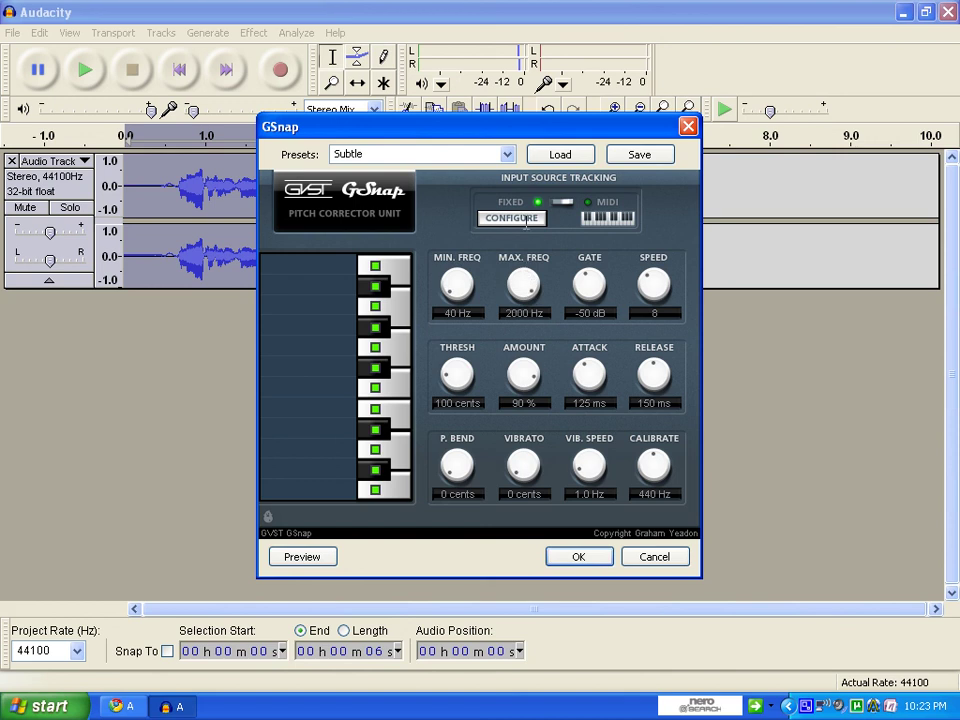
{"action": "left_click_drag", "start_coordinate": [588, 284], "coordinate": [590, 347]}
- Set GSnap speed to 1, attack to 1 ms, amount to 100% and calibration to 430 Hz
{"action": "left_click_drag", "start_coordinate": [646, 286], "coordinate": [660, 440]}
{"action": "left_click_drag", "start_coordinate": [588, 372], "coordinate": [592, 449]}
{"action": "left_click_drag", "start_coordinate": [524, 379], "coordinate": [524, 328]}
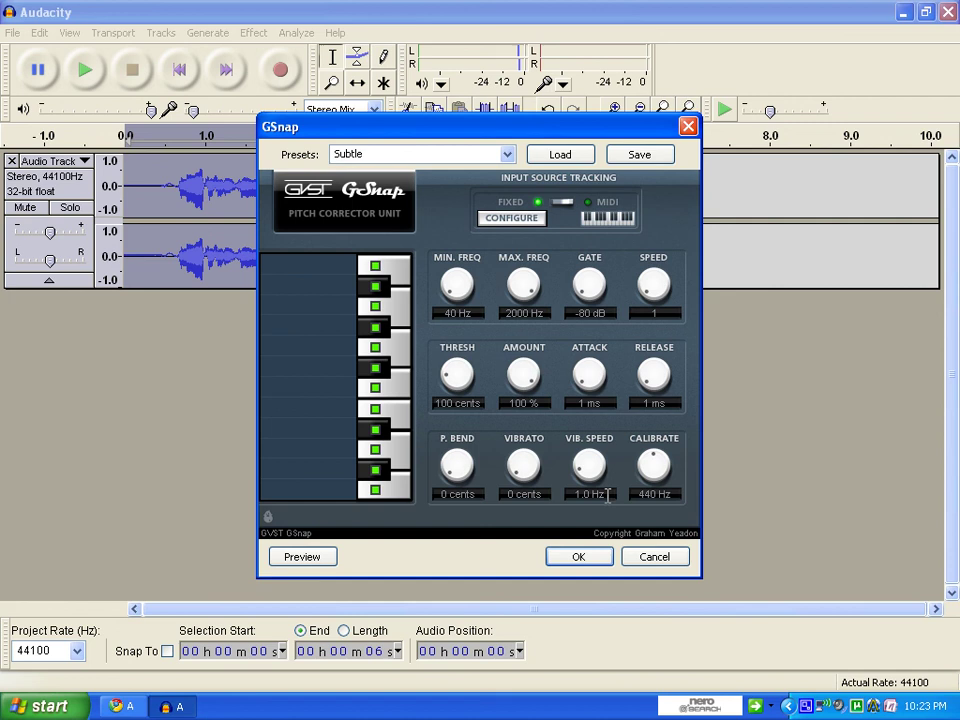
{"action": "left_click_drag", "start_coordinate": [656, 461], "coordinate": [676, 545]}
- Switch off five notes on GSnap's piano-key scale, then apply the effect with OK
{"action": "left_click", "coordinate": [375, 286]}
{"action": "left_click", "coordinate": [375, 326]}
{"action": "left_click", "coordinate": [375, 388]}
{"action": "left_click", "coordinate": [375, 430]}
{"action": "left_click", "coordinate": [375, 469]}
{"action": "left_click", "coordinate": [579, 556]}
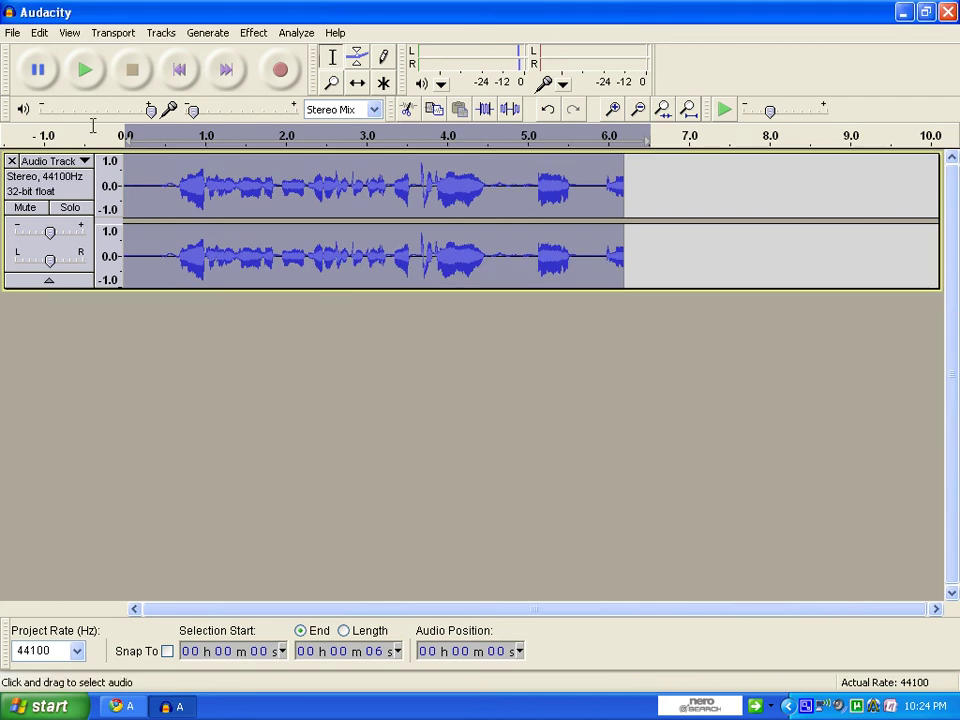
- Play the pitch-corrected vocal recording from the start
{"action": "left_click", "coordinate": [72, 77]}
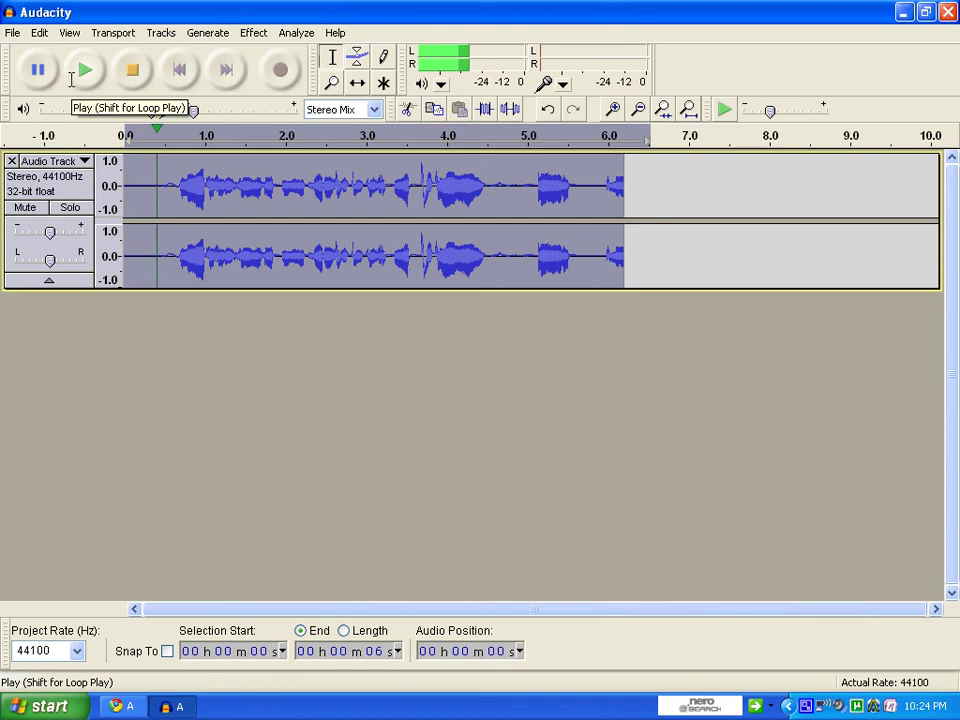